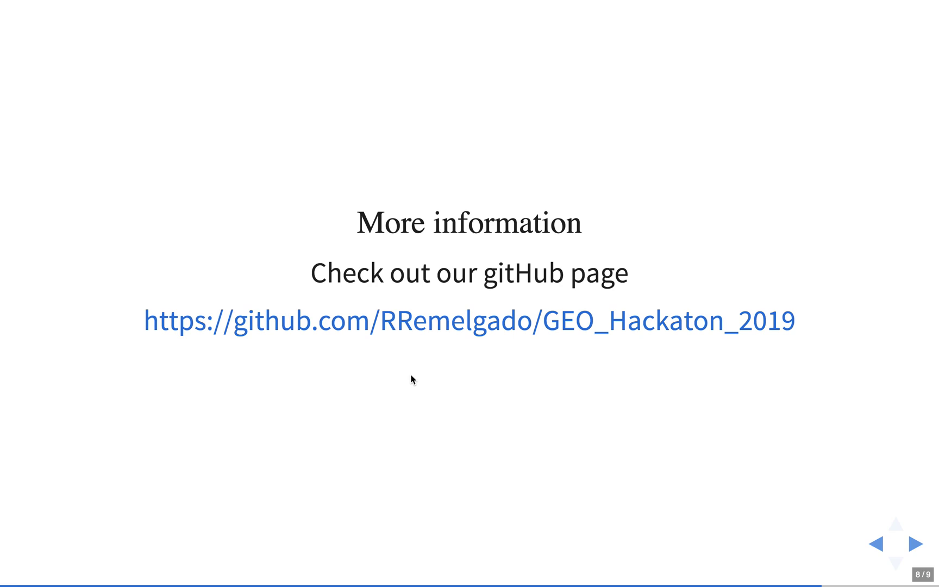
Advance the slideshow to its final slide 9 of 9, 'A small demonstration'.
key(Right)
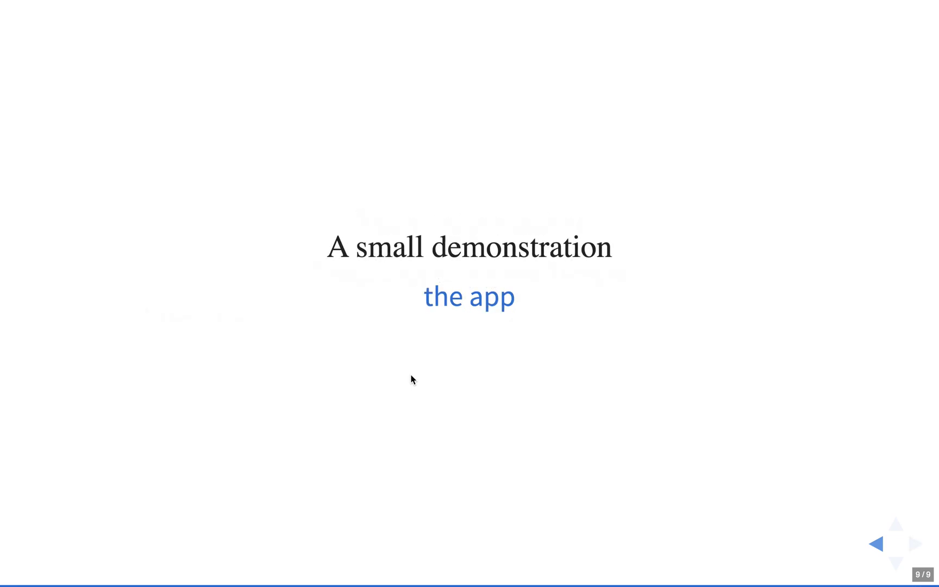
Launch the portal from the slide's 'the app' link and pan the satellite map over Southeast Asia.
click(489, 300)
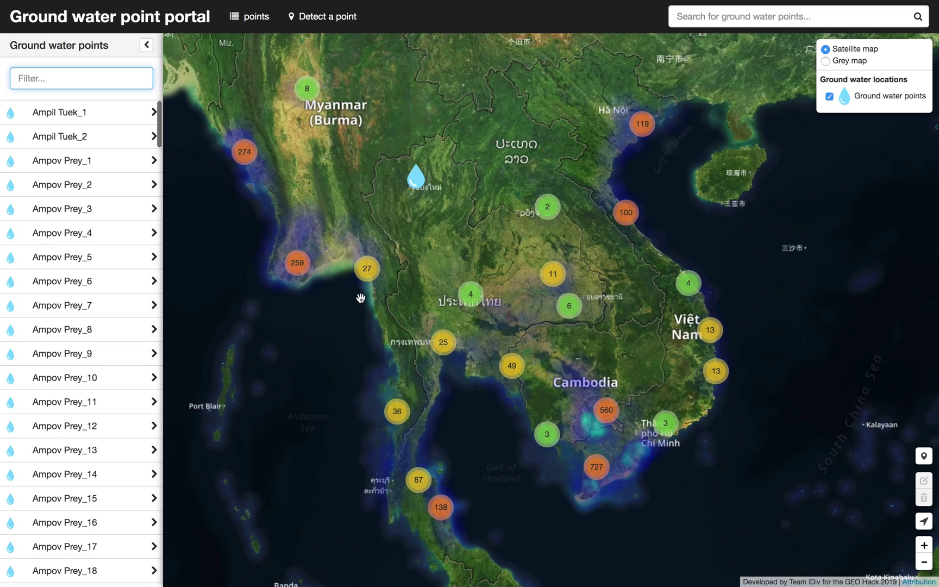
drag(520, 326, 498, 269)
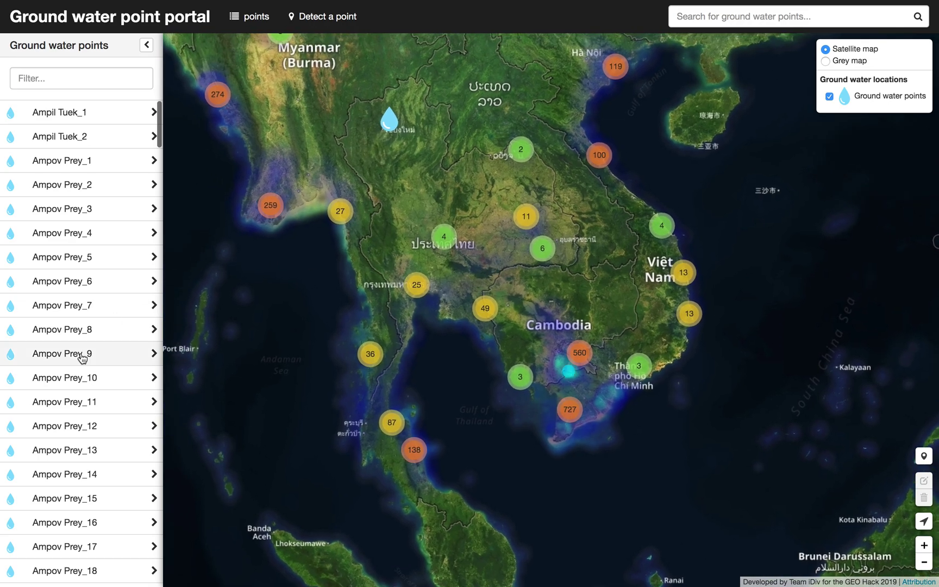
scroll(81, 357, down, 20)
scroll(81, 357, up, 5)
scroll(81, 358, up, 10)
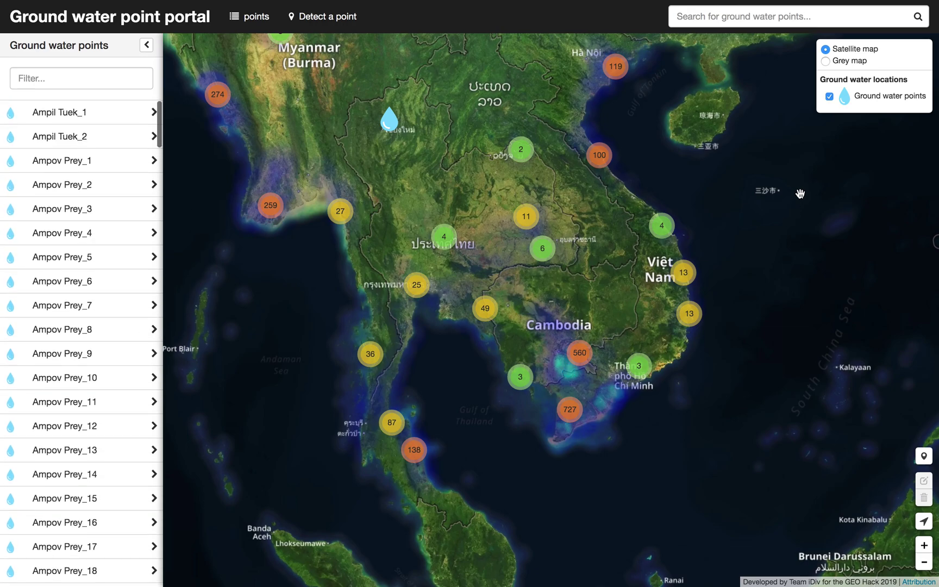
Hide the ground water point markers and switch to the grey base map to show the heatmap.
click(829, 97)
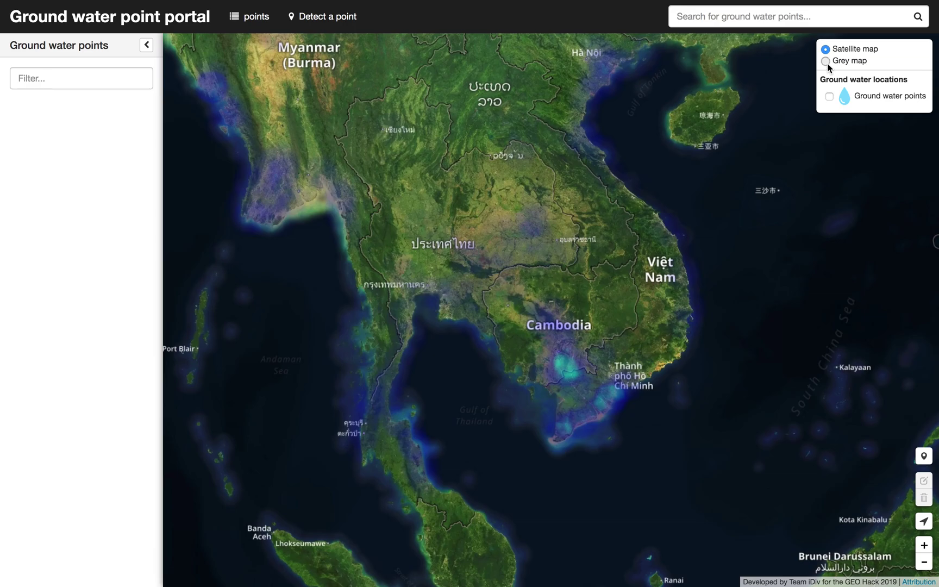
click(825, 61)
scroll(646, 230, down, 2)
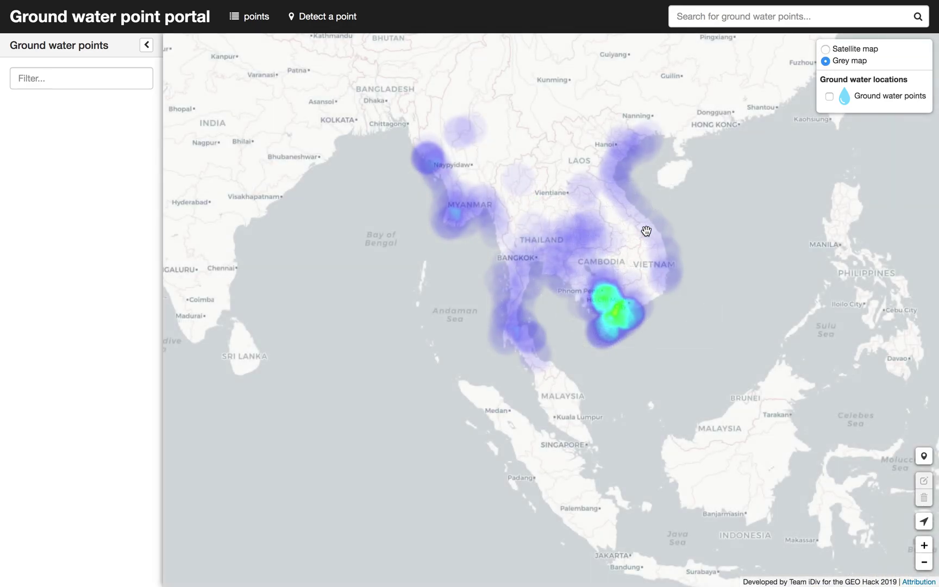
scroll(645, 231, down, 2)
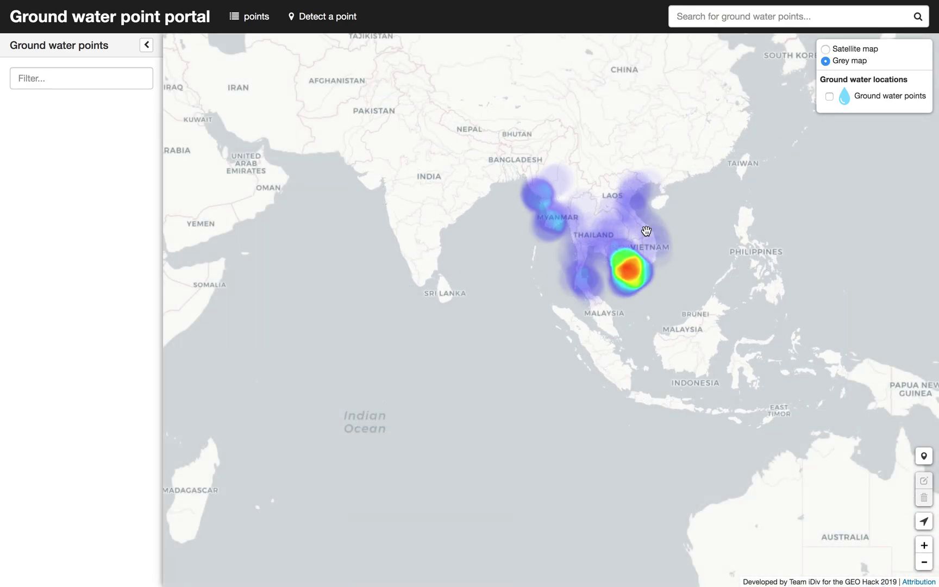
scroll(630, 254, up, 2)
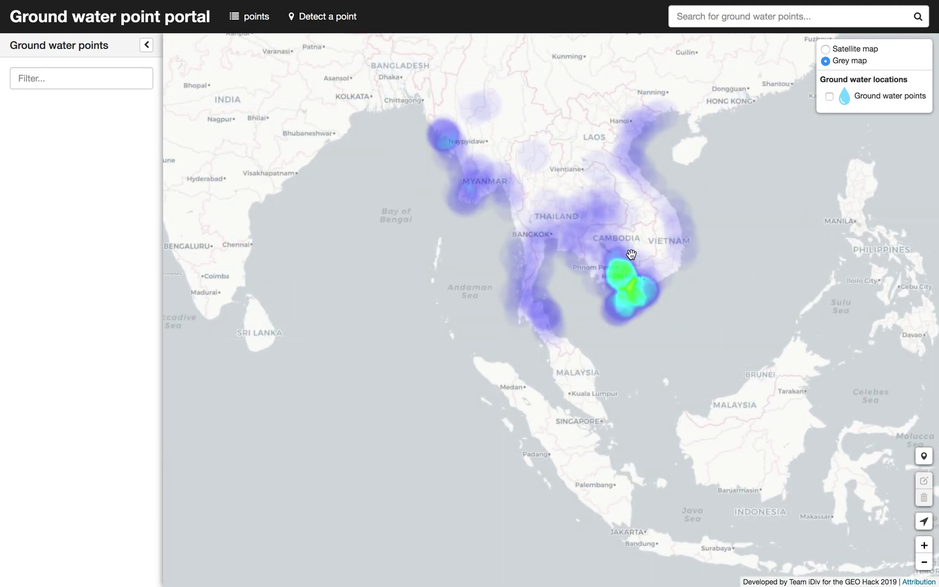
scroll(626, 273, up, 2)
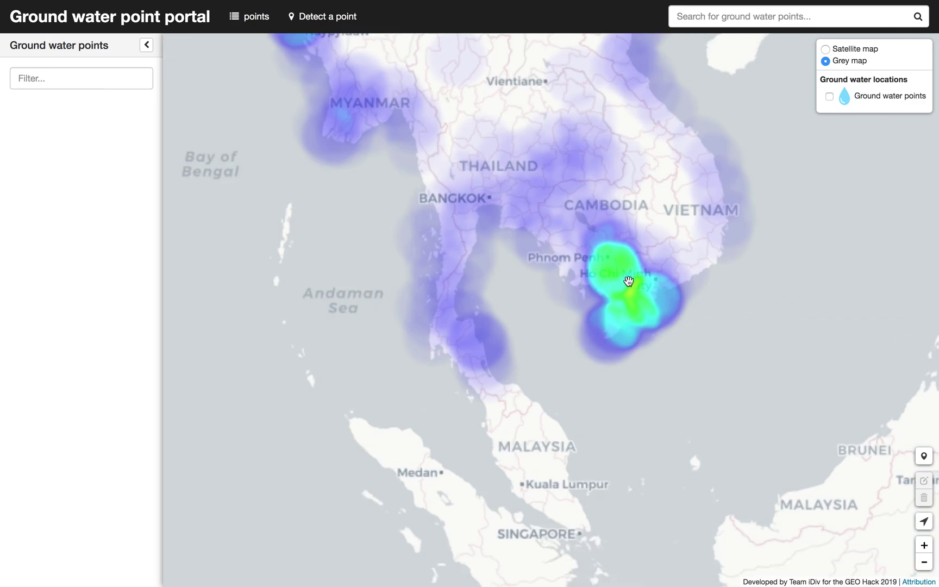
scroll(628, 280, up, 2)
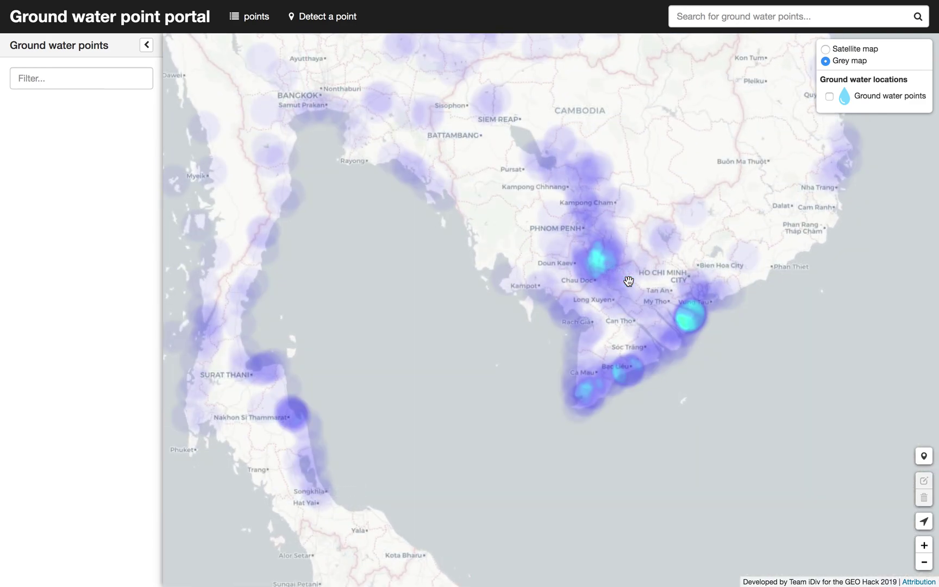
Zoom the heatmap onto the coast near Bình Đại, then turn the point markers back on.
drag(629, 280, 484, 265)
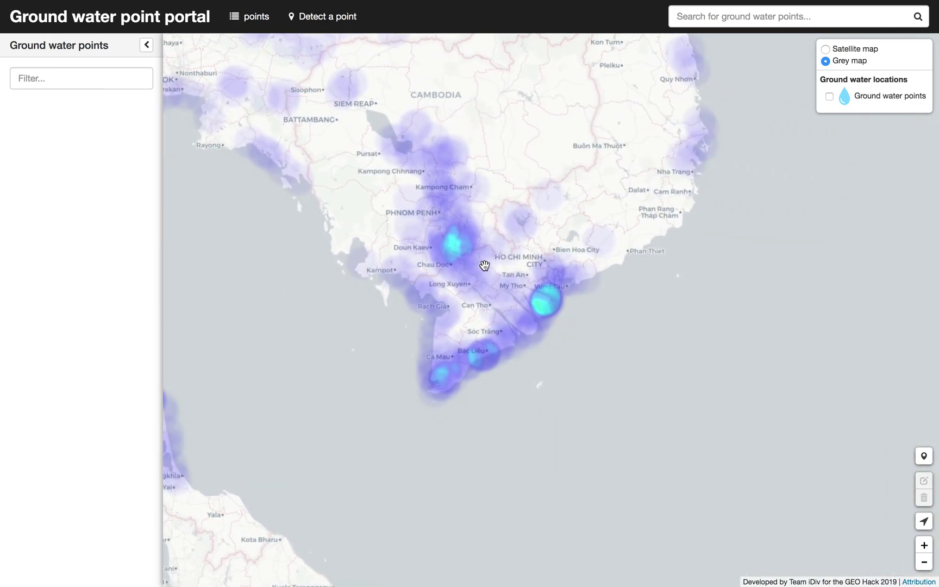
scroll(554, 302, up, 2)
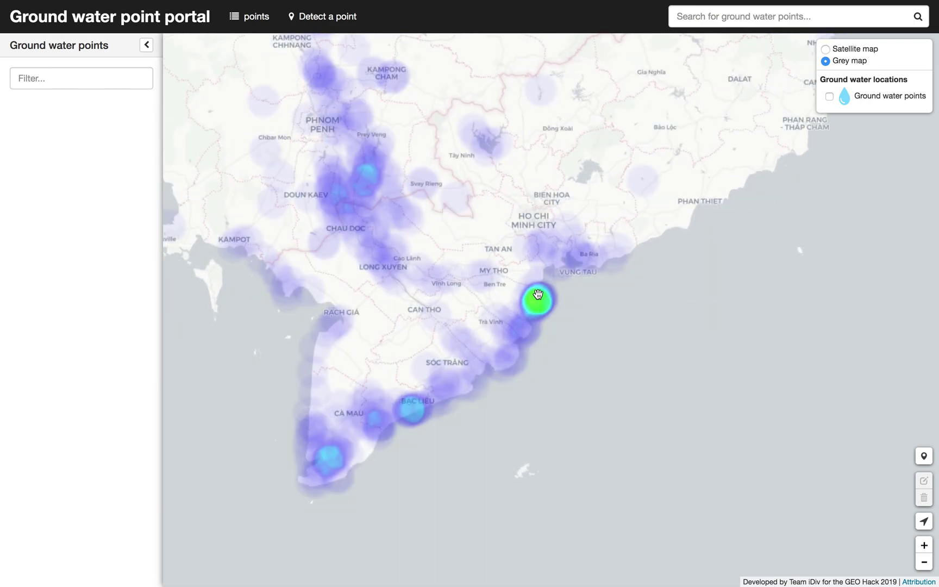
scroll(539, 302, up, 2)
scroll(537, 294, up, 2)
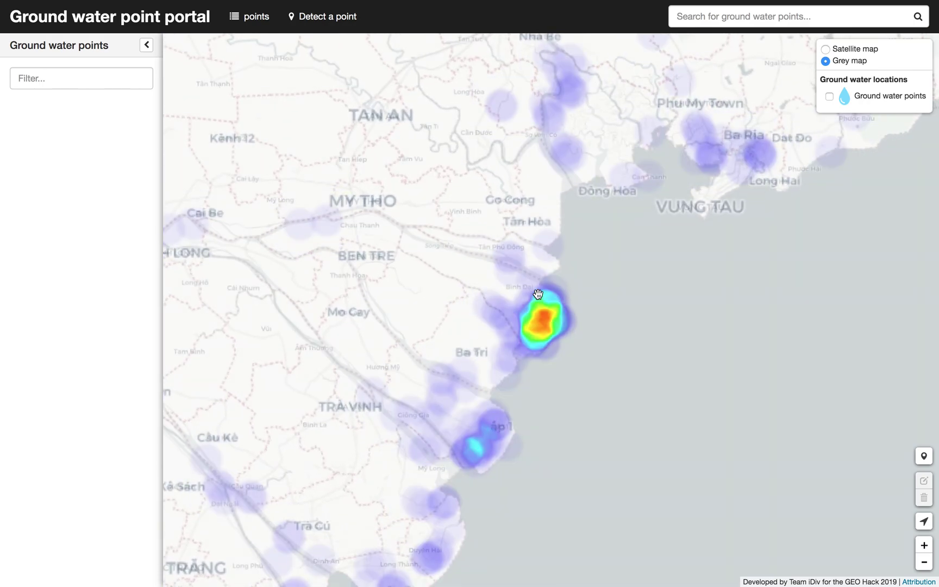
drag(538, 294, 624, 250)
scroll(625, 250, up, 4)
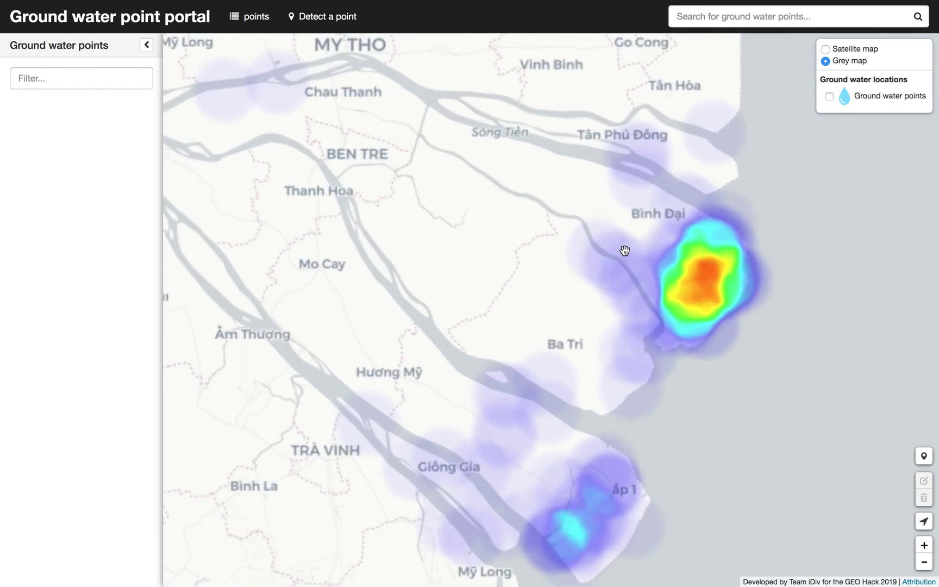
click(836, 98)
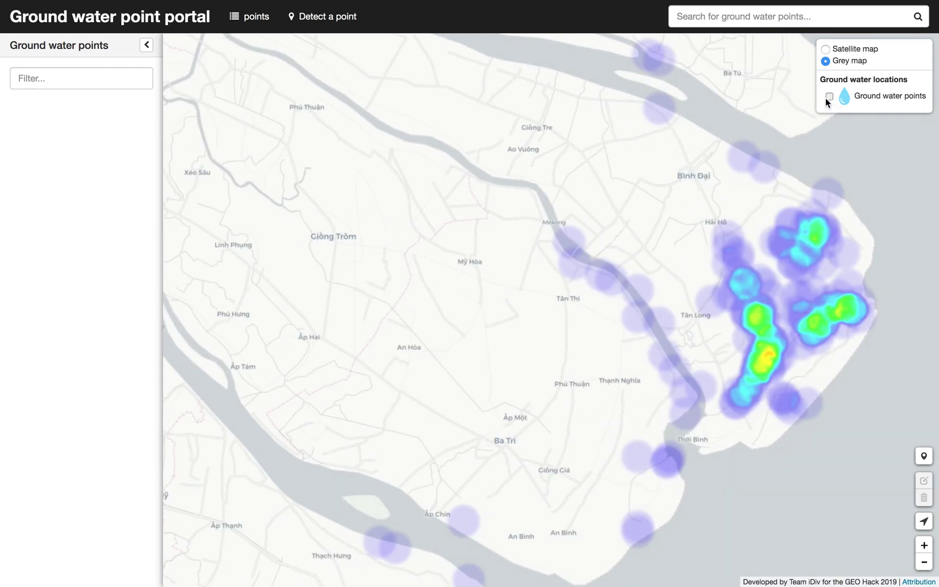
Pan and zoom the map along the river near Tân Long.
drag(703, 240, 559, 235)
scroll(623, 288, up, 2)
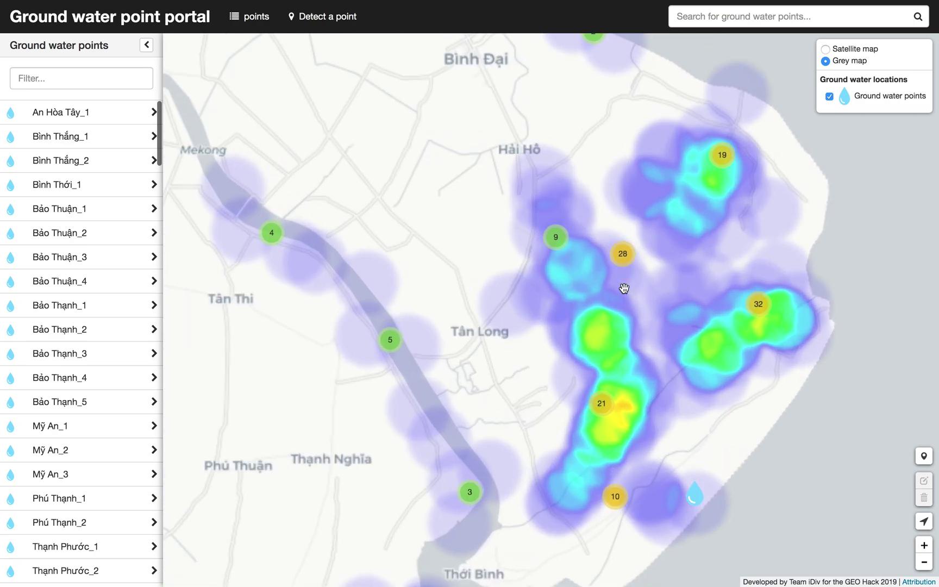
scroll(623, 288, up, 2)
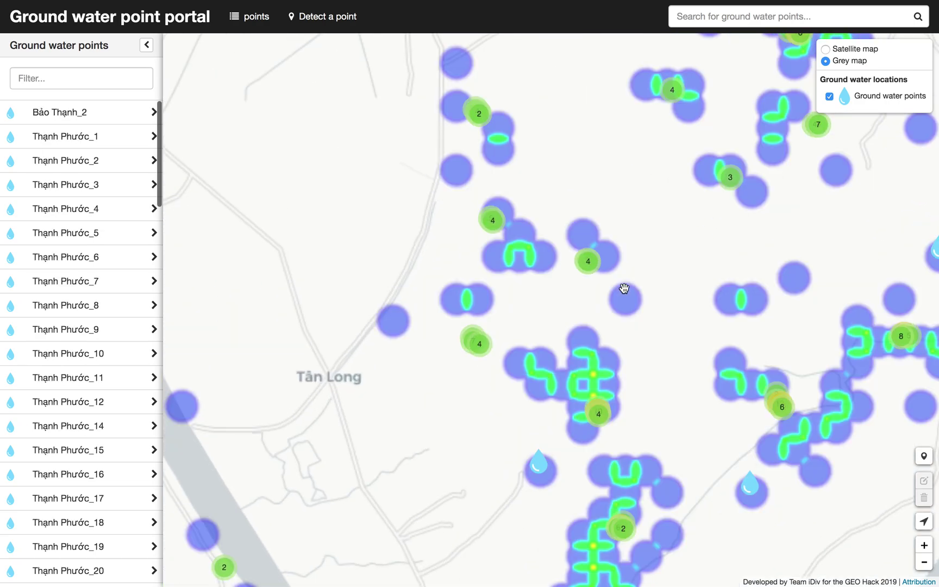
drag(457, 371, 684, 324)
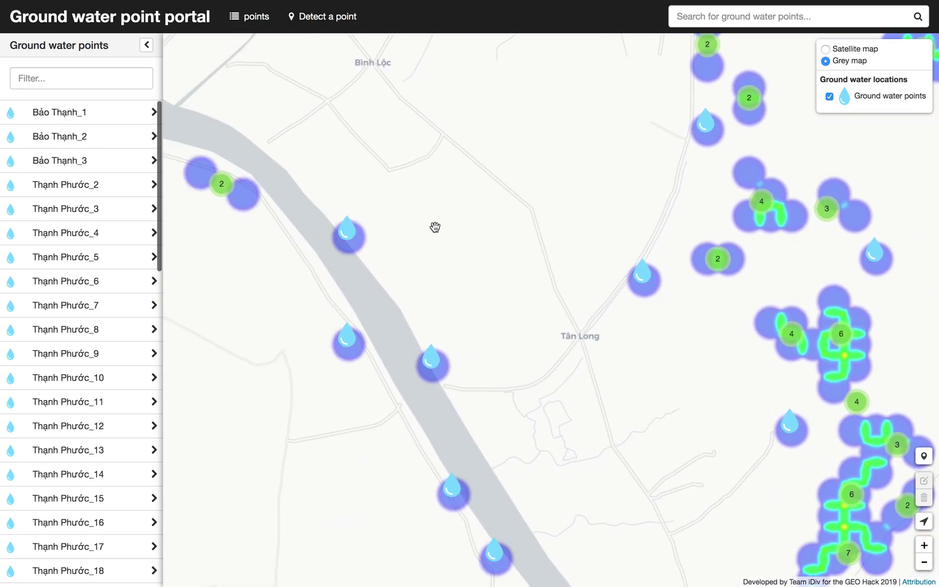
drag(429, 226, 572, 306)
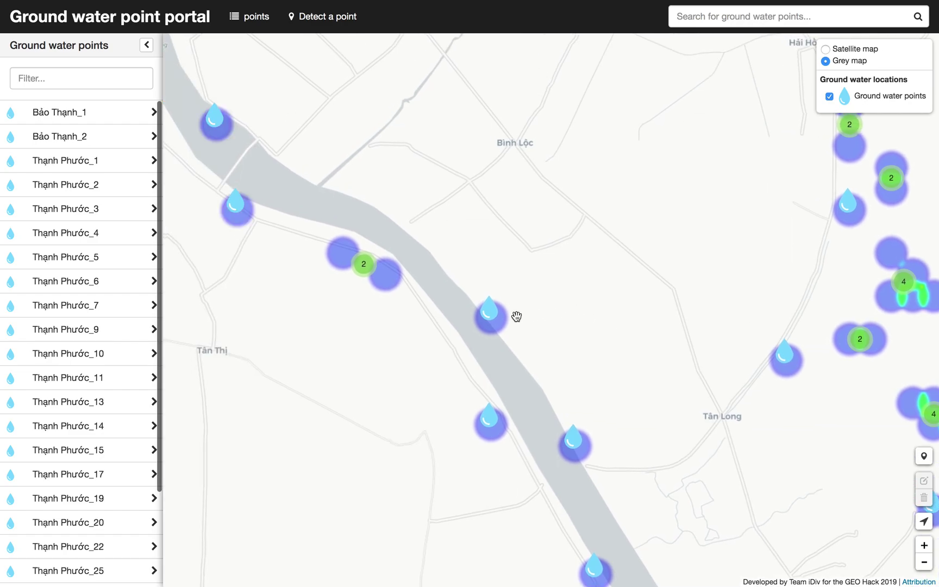
scroll(516, 316, up, 2)
Switch back to the satellite base map and centre the Thạnh Phước_13 point.
click(825, 49)
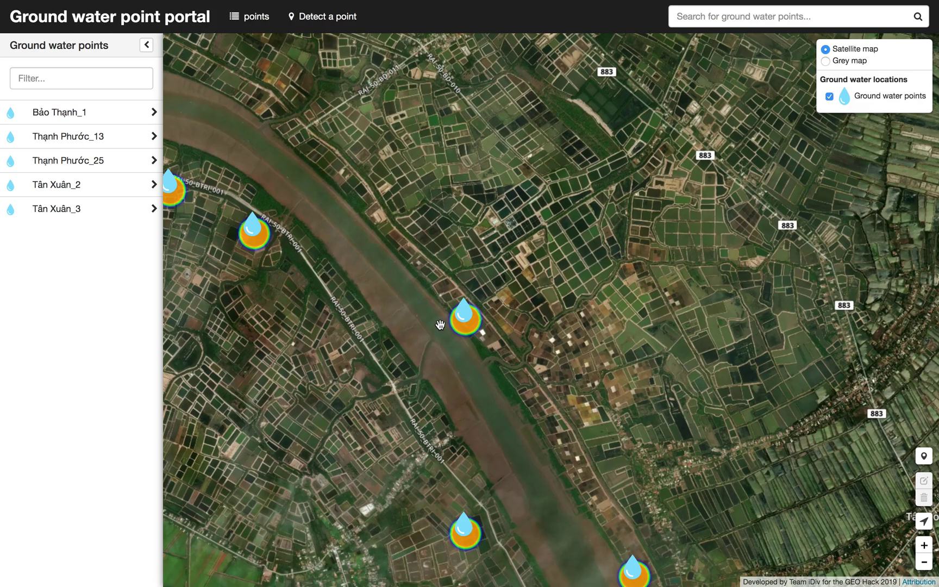
scroll(441, 324, up, 3)
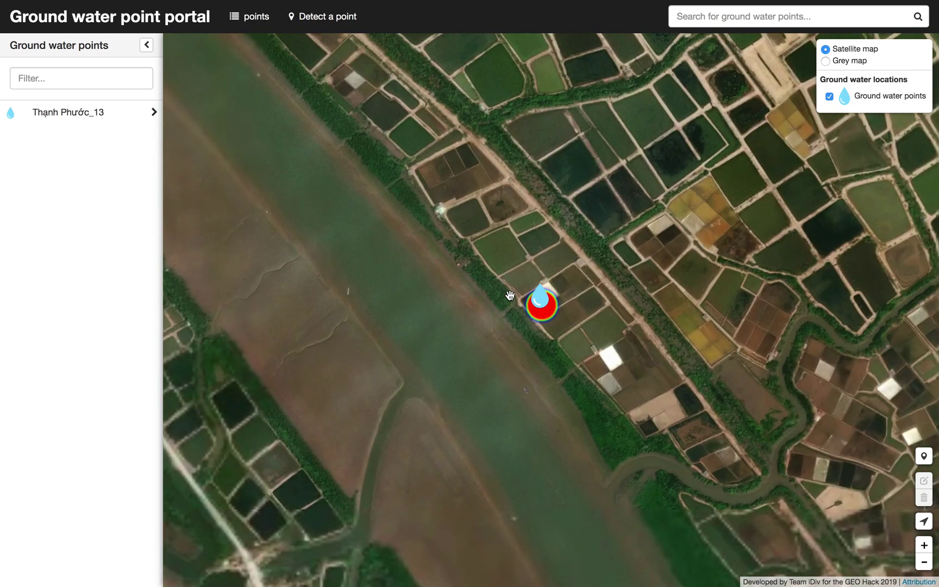
scroll(510, 295, up, 2)
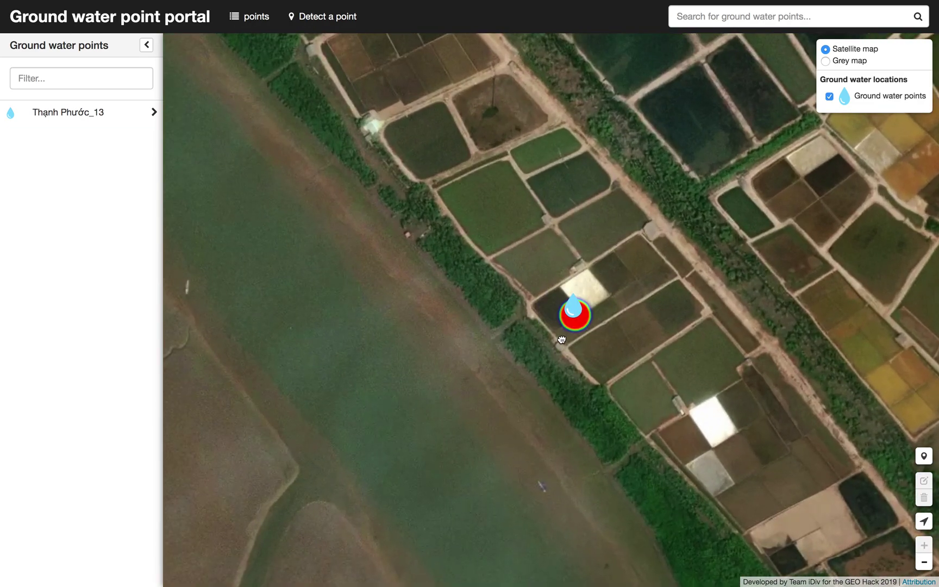
drag(561, 340, 487, 350)
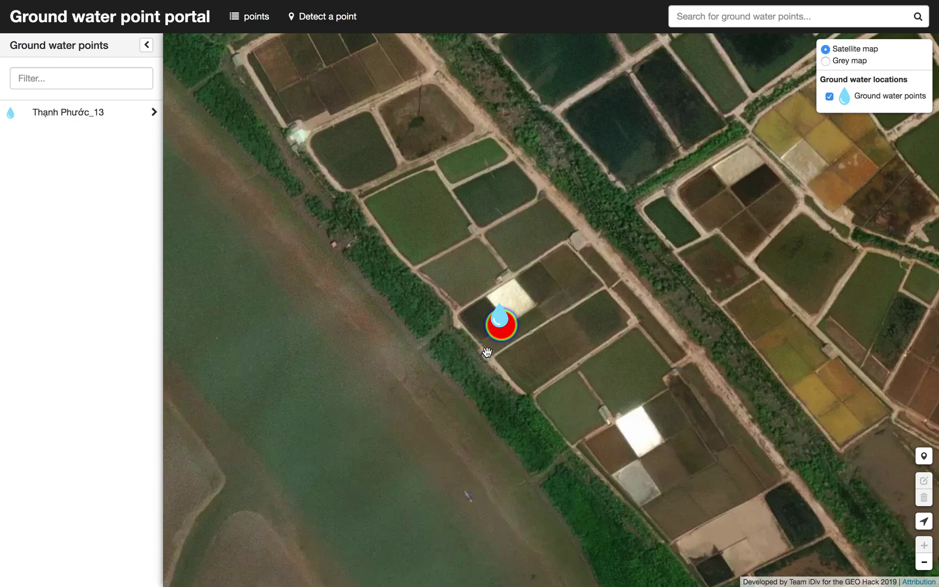
Review and close Thạnh Phước_13's details, then start adding a new point via 'Detect a point'.
click(500, 324)
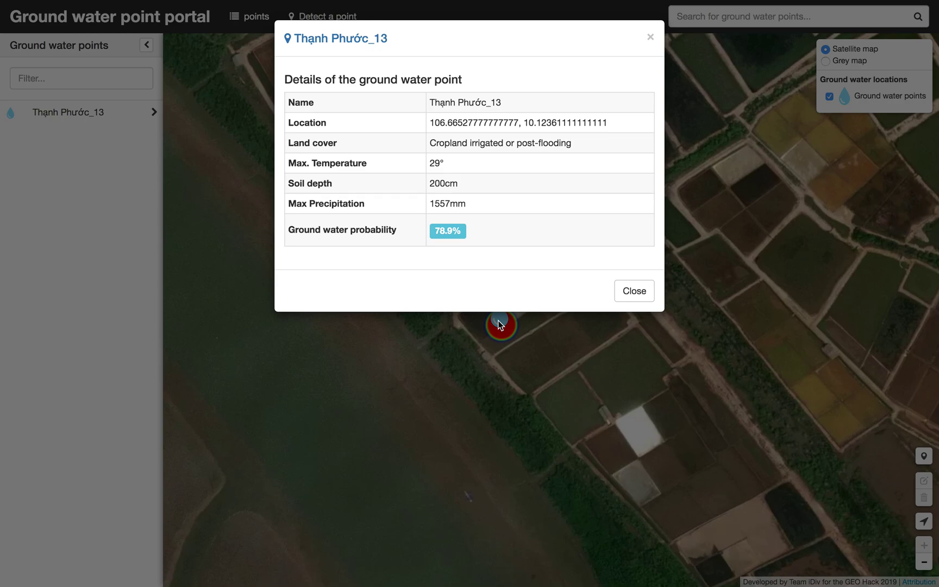
click(634, 291)
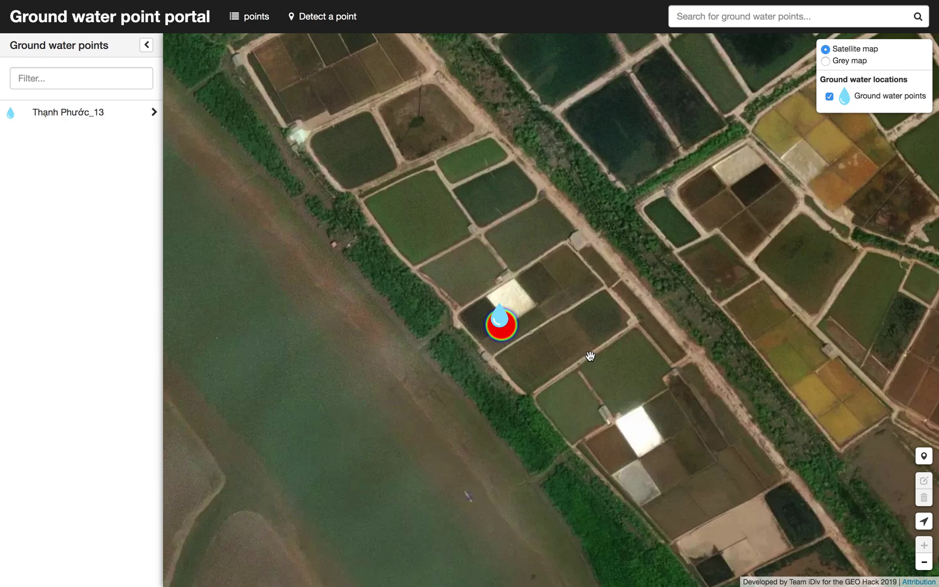
click(336, 16)
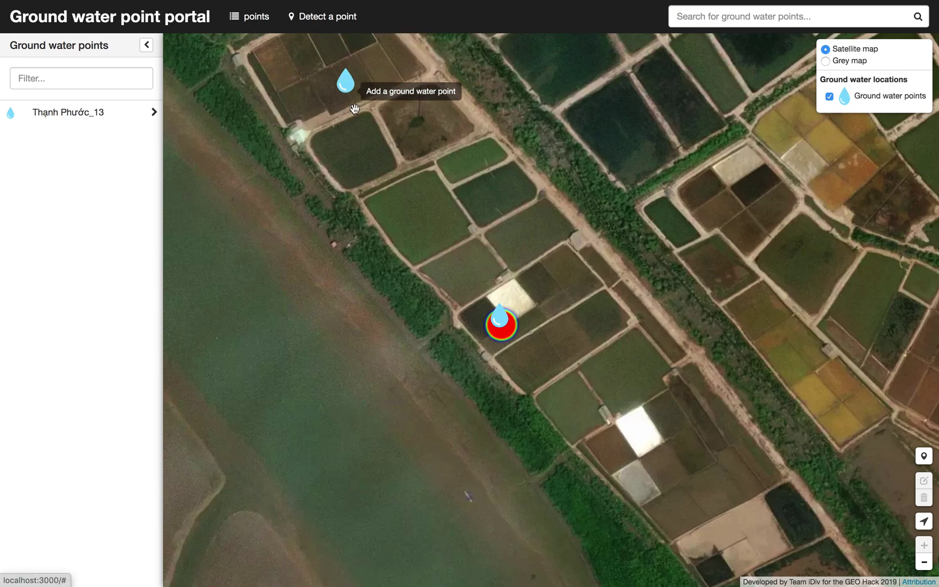
Place the new point on the map, autofill the personal fields and choose Thailand as country.
click(375, 210)
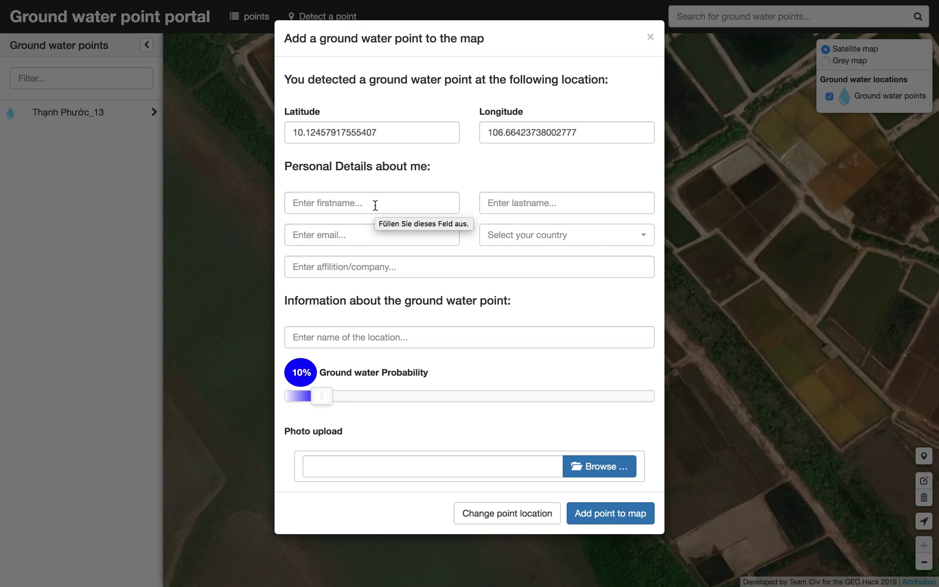
click(347, 204)
click(321, 236)
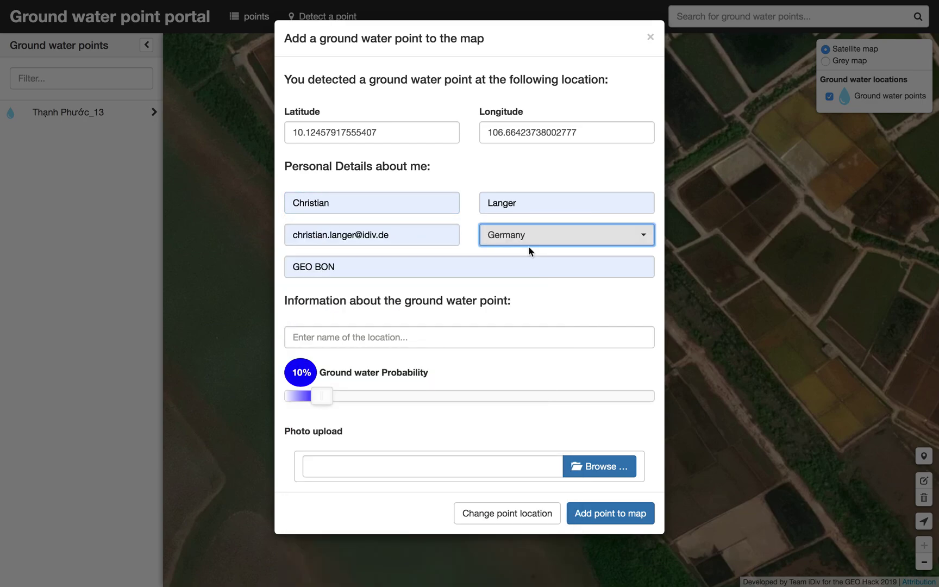
click(553, 241)
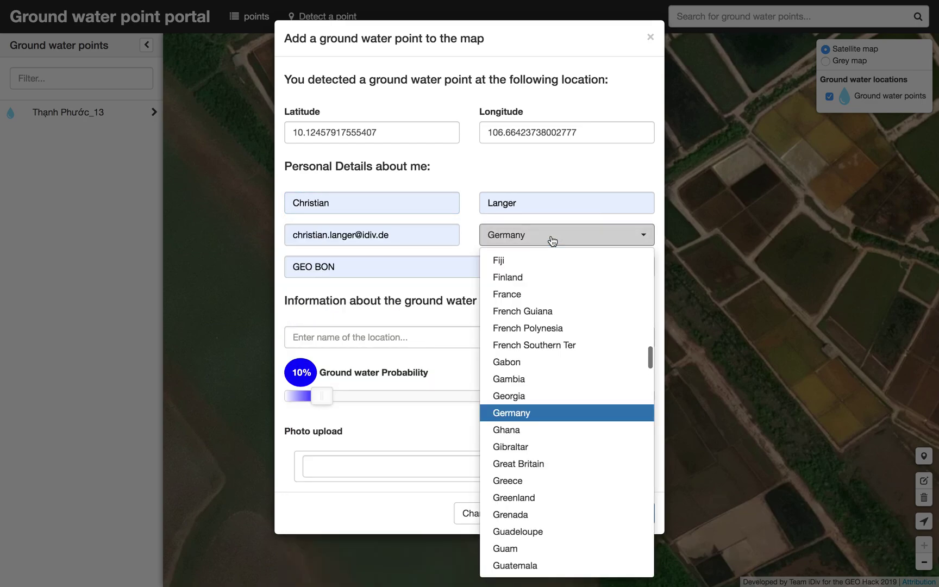
text(th)
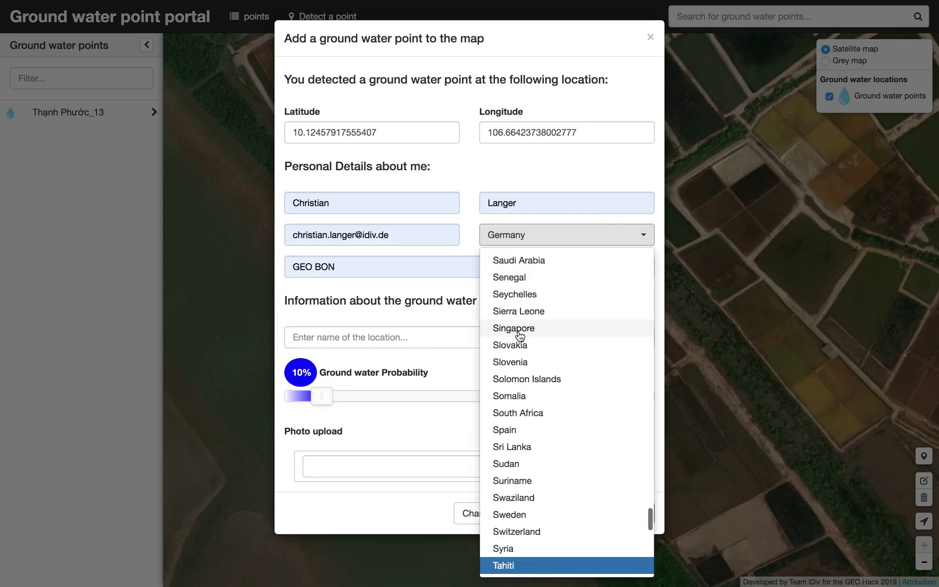
key(Return)
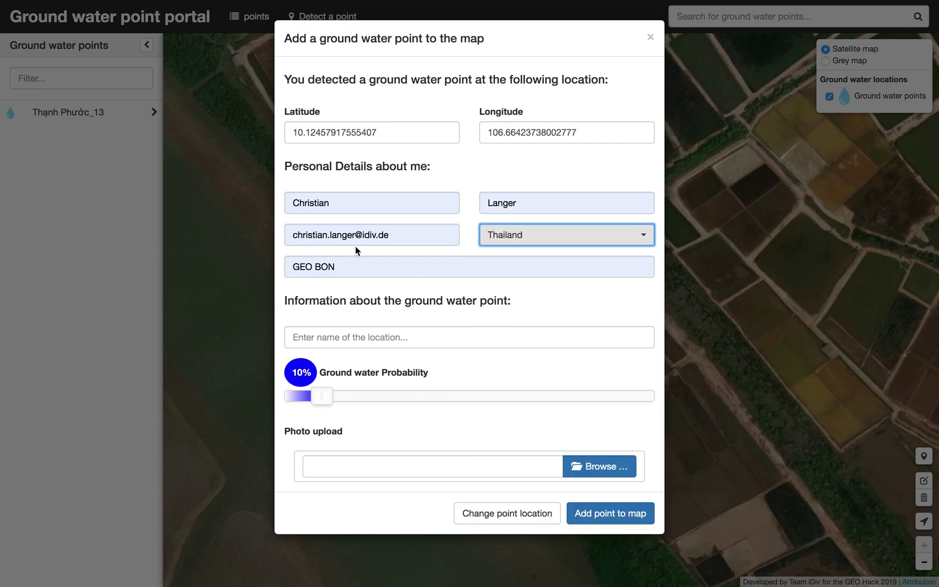
Set organisation Bore well Drilling Services, location Bore well Sanghka District, and 82% probability.
drag(341, 264, 274, 265)
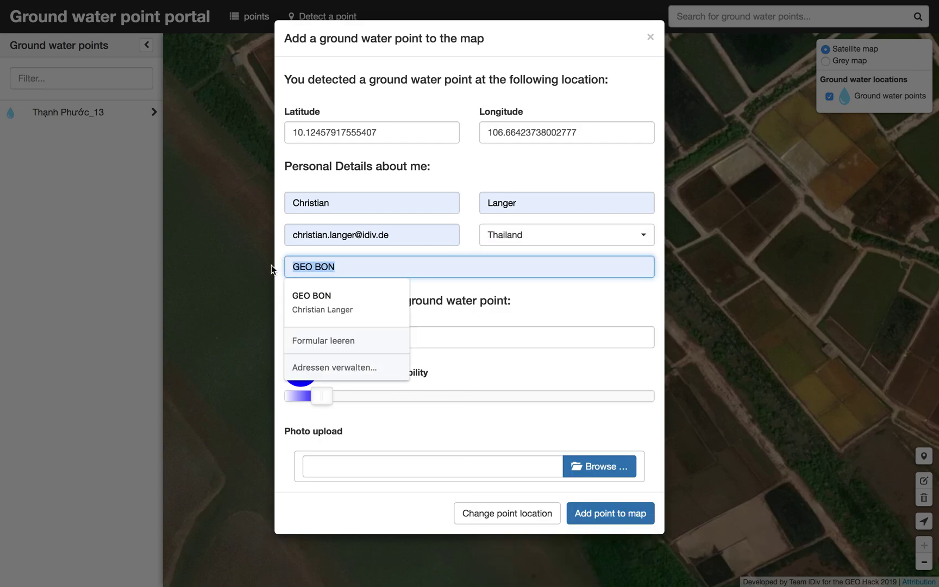
text(Bore)
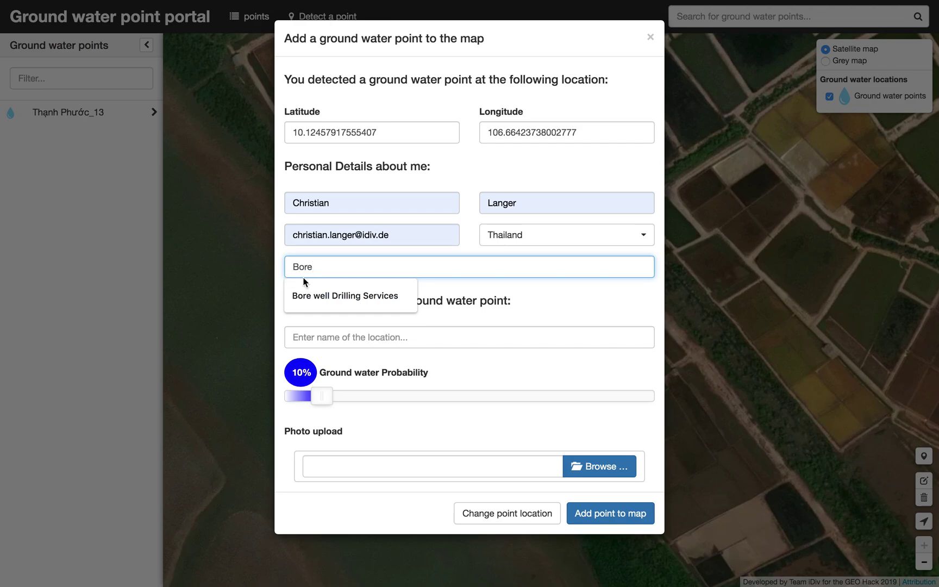
click(320, 295)
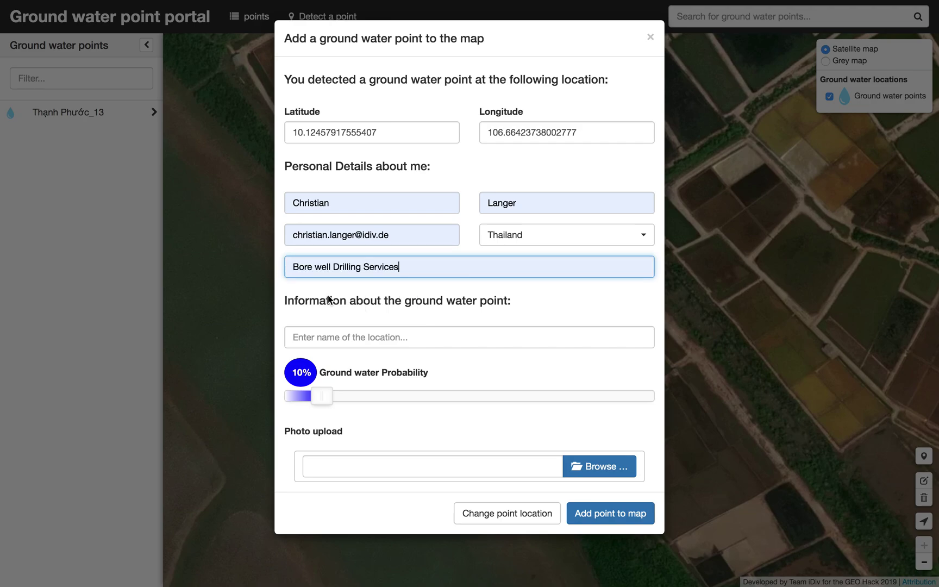
click(334, 339)
text(Bore well Sanghka District)
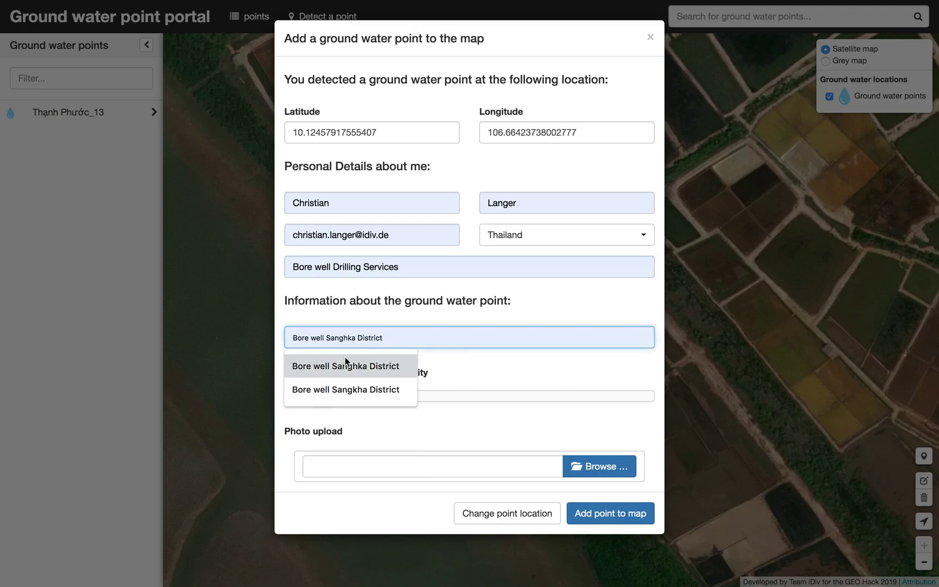
click(348, 365)
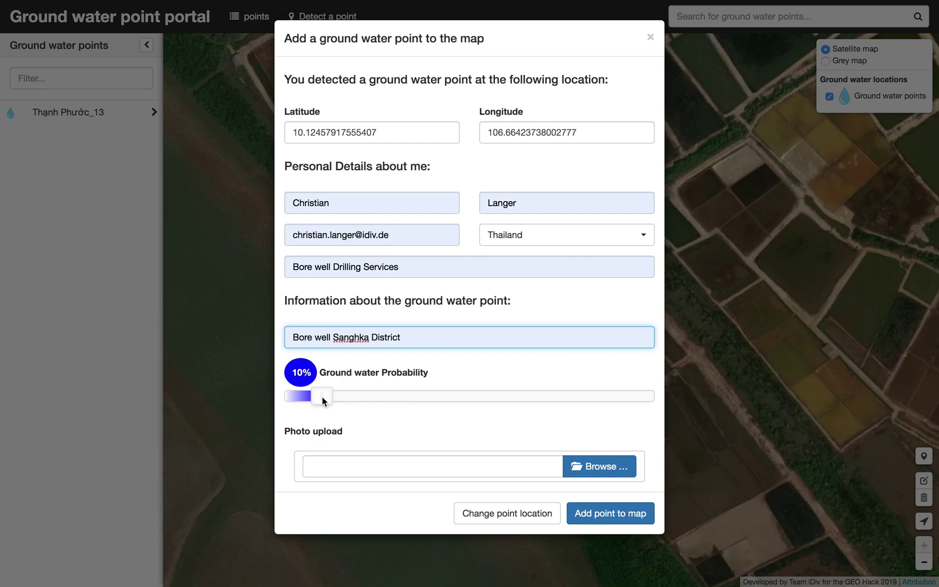
drag(322, 397, 589, 394)
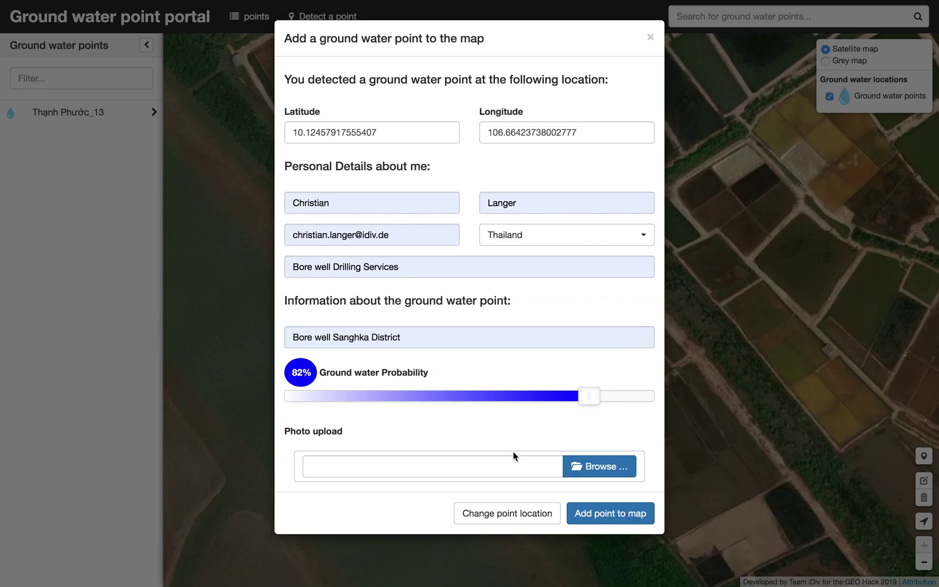
Move the new point to another pond, saving latitude 10.124478838769802 and longitude 106.66517615318298.
click(505, 513)
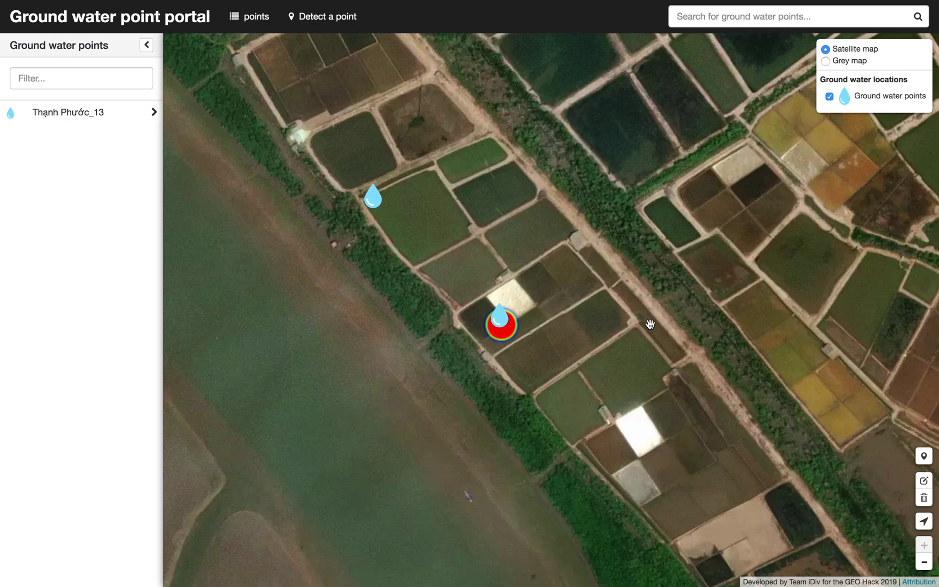
click(924, 480)
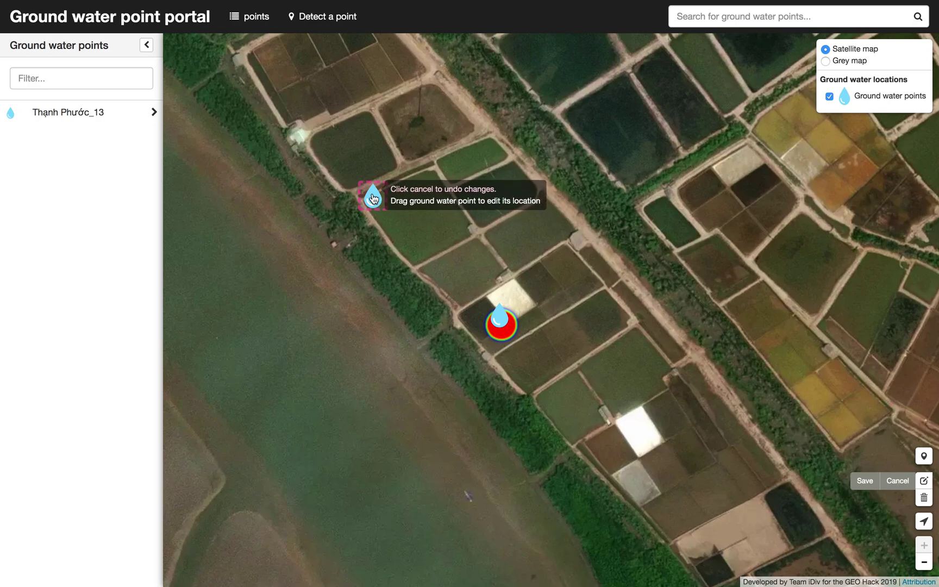
mouse_move(374, 199)
mouse_down()
mouse_move(417, 245)
mouse_move(489, 206)
mouse_up()
click(864, 480)
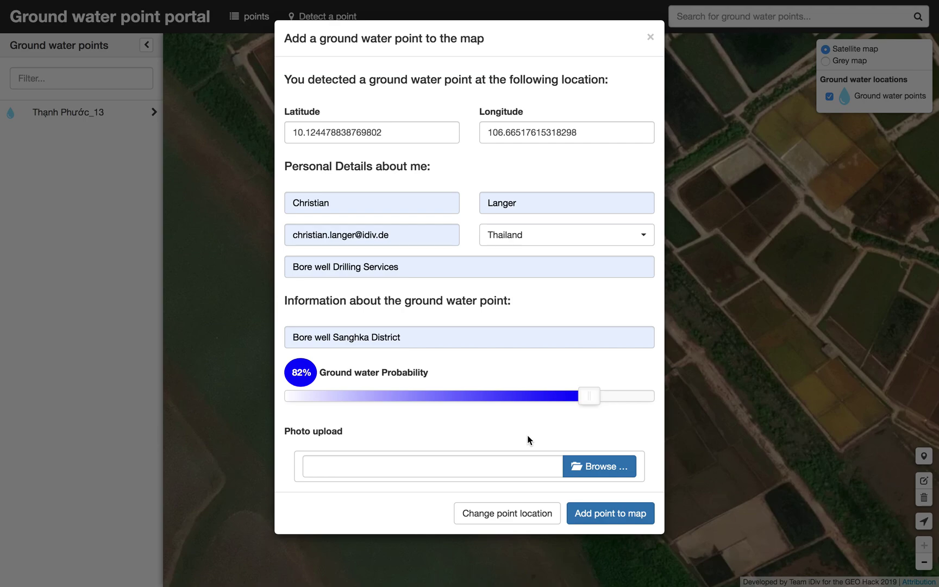
Attach the photos test_1.jpg and test_2.jpeg to the new point and check the form fields.
click(601, 466)
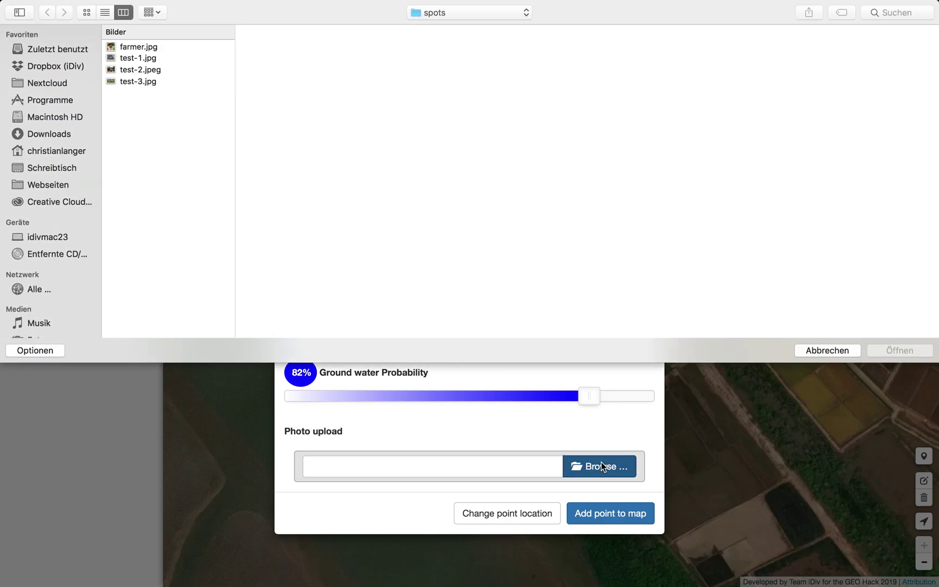
click(139, 57)
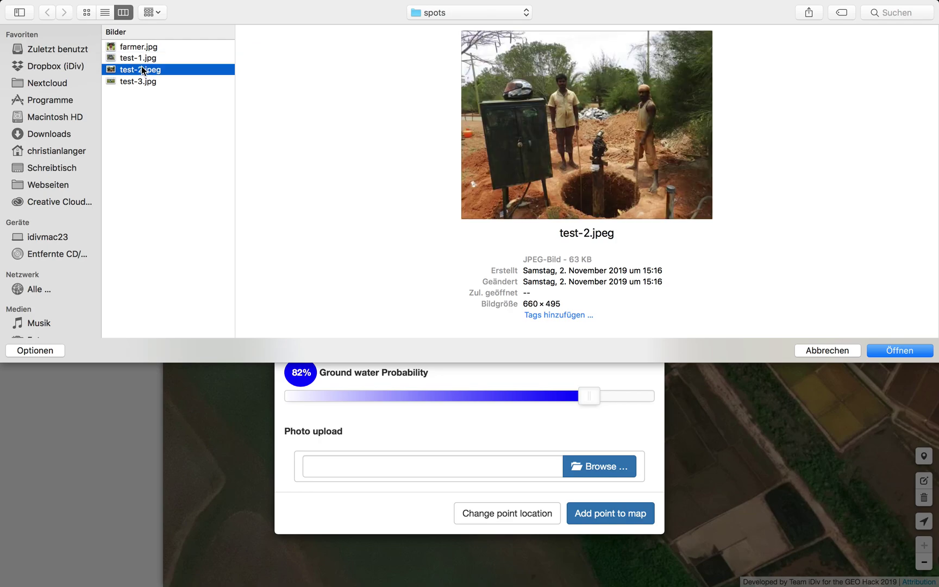
click(130, 60)
shift+click(137, 71)
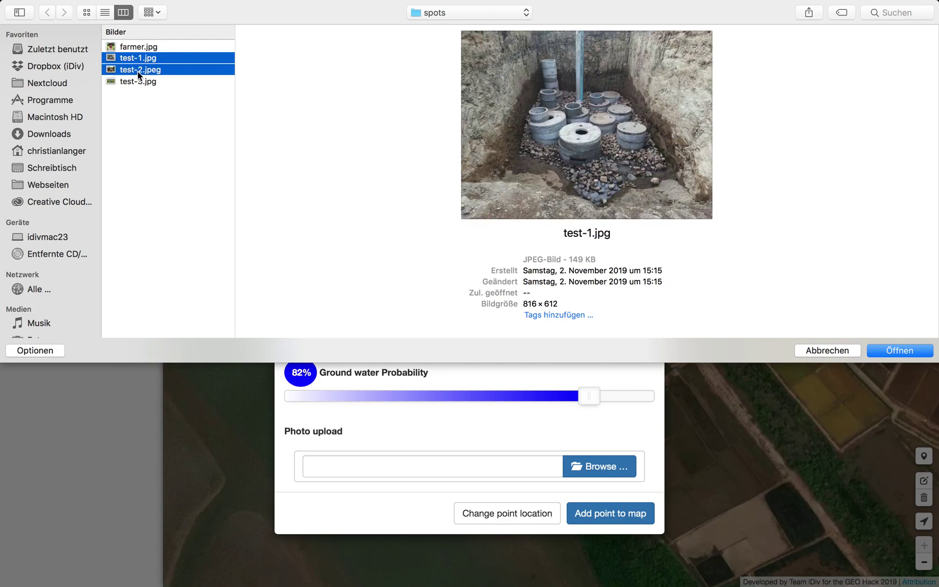
click(879, 352)
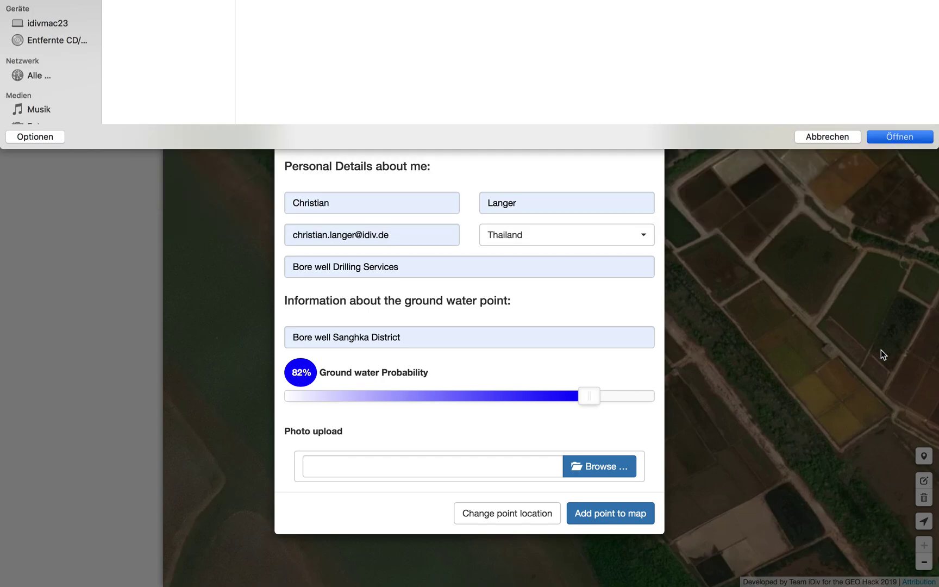
scroll(621, 410, down, 3)
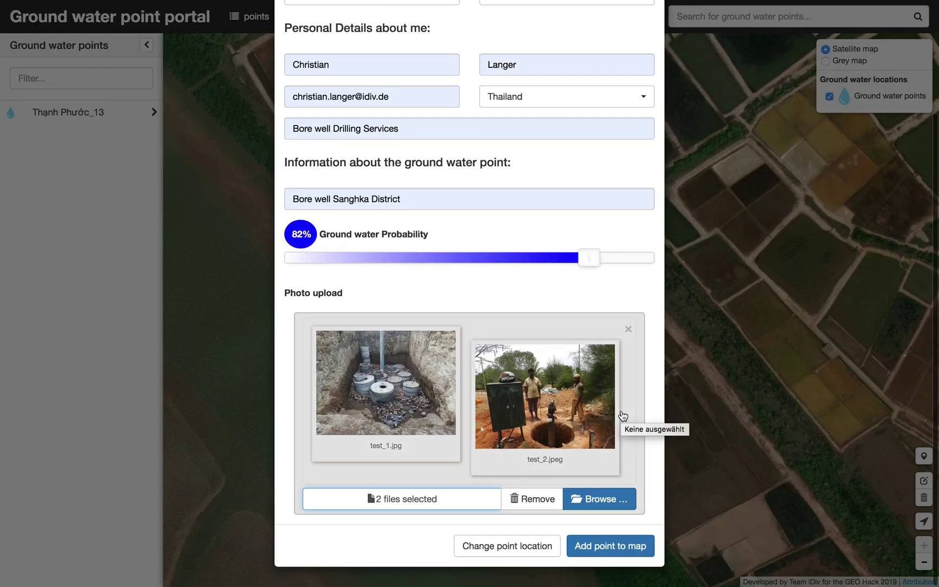
scroll(643, 293, up, 3)
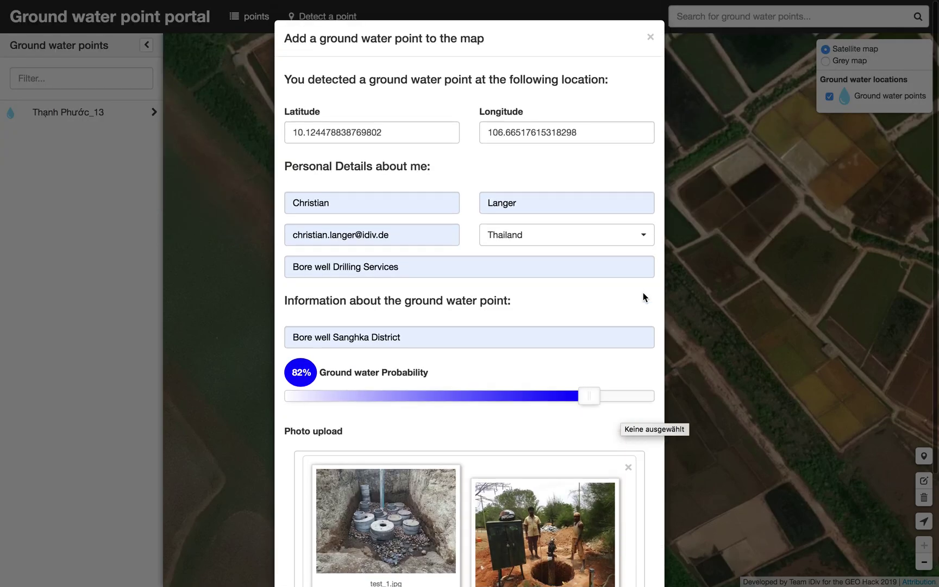
scroll(643, 293, down, 3)
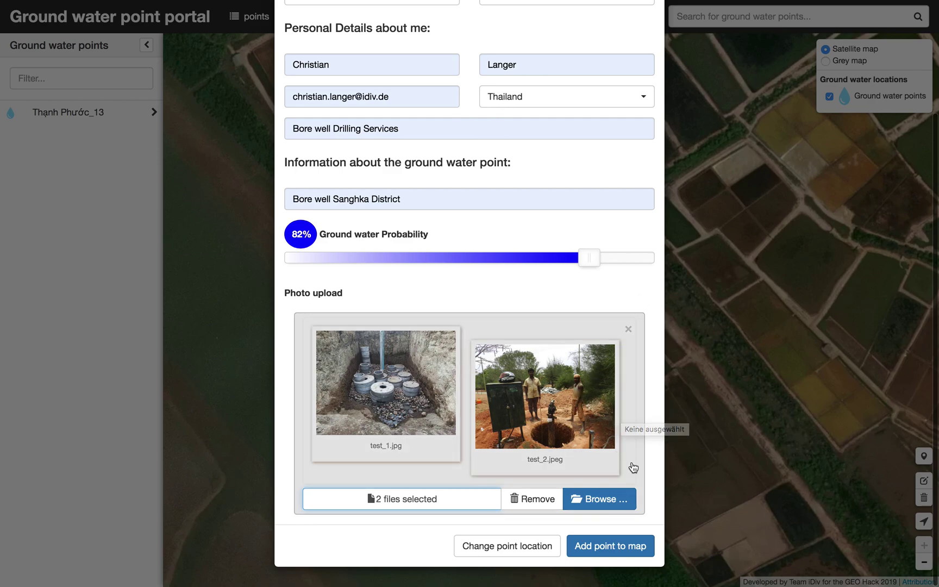
Submit the point, filter the list by 'bore', and open Bore well Sanghka District's details.
click(598, 546)
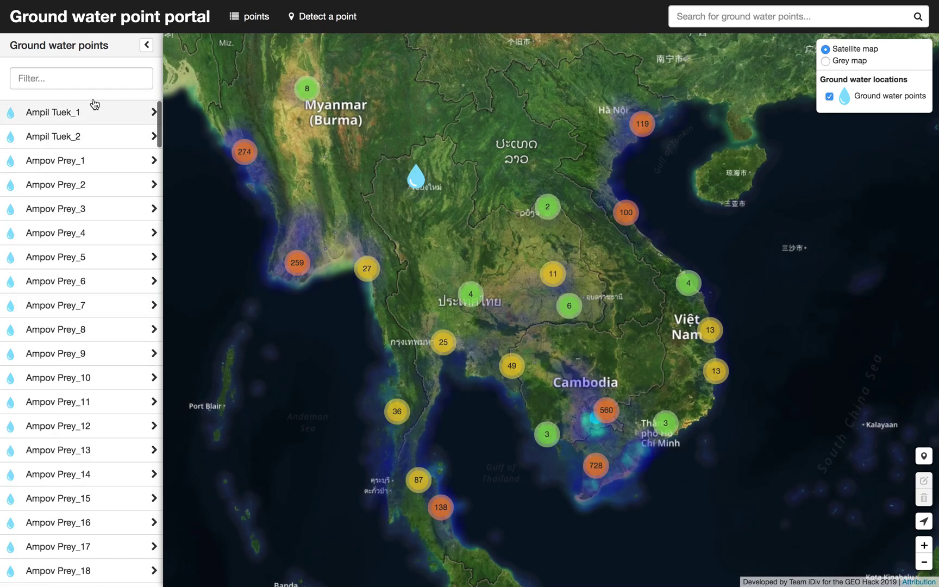
click(44, 76)
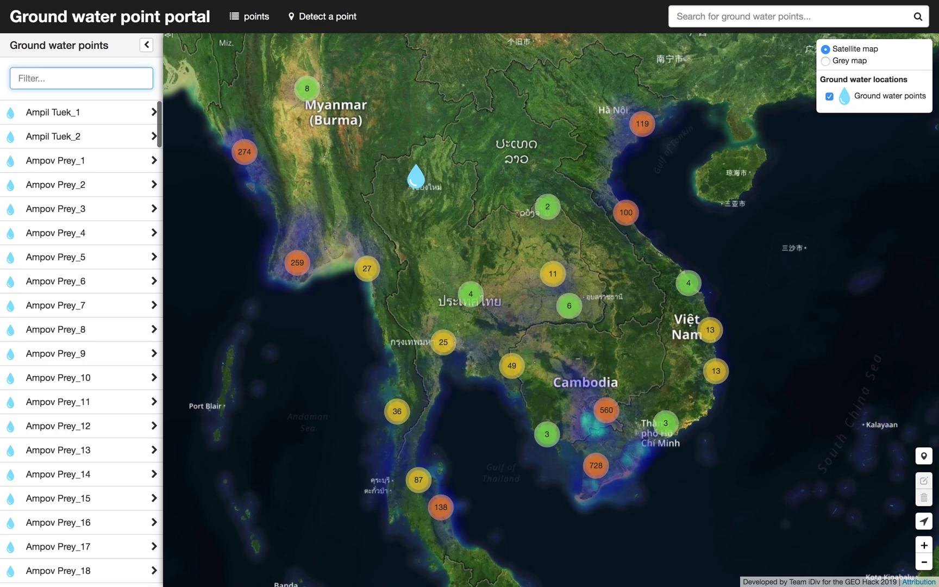
text(bore)
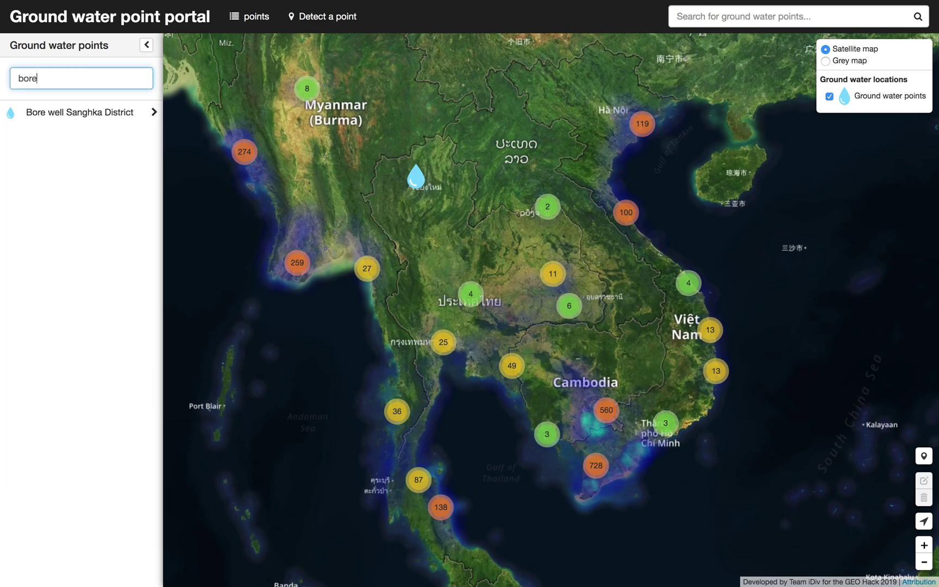
click(79, 113)
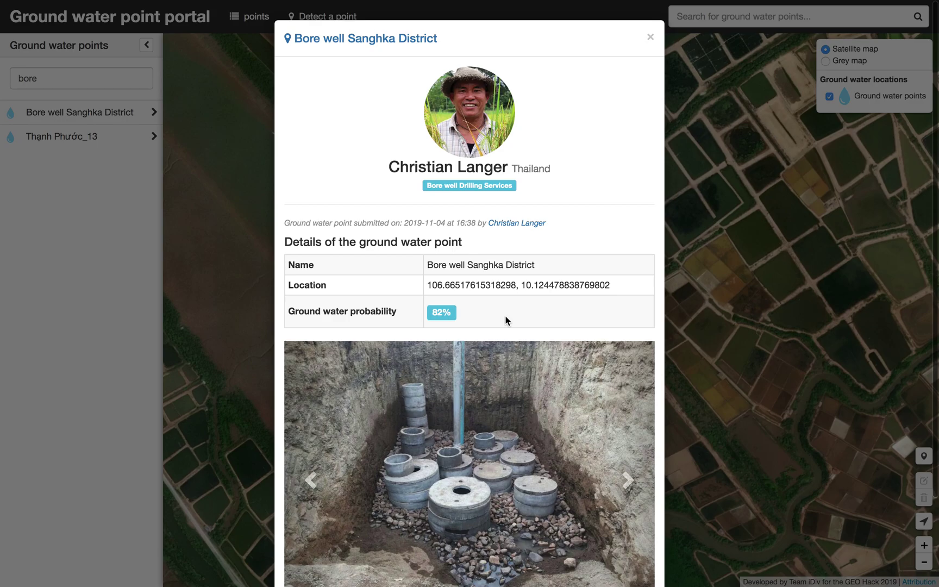
Cycle through the Bore well Sanghka District photos in the carousel, then close its details.
scroll(505, 316, down, 2)
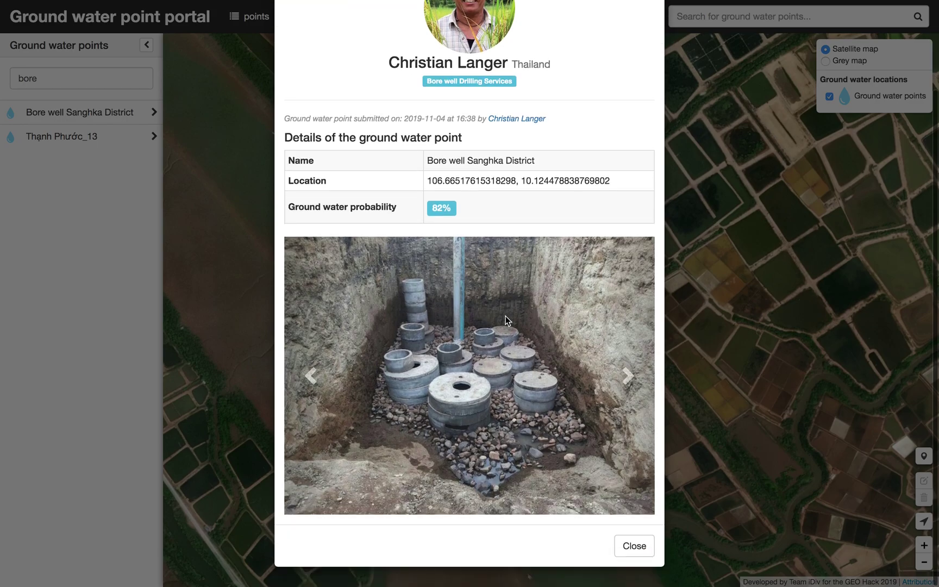
click(627, 374)
click(627, 374)
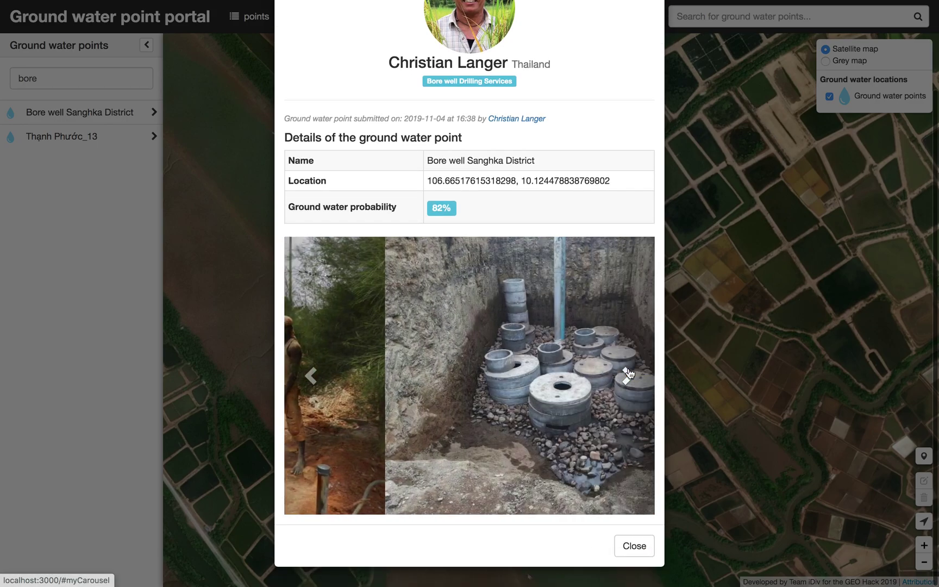
click(628, 373)
scroll(627, 374, up, 2)
scroll(627, 374, down, 2)
click(625, 545)
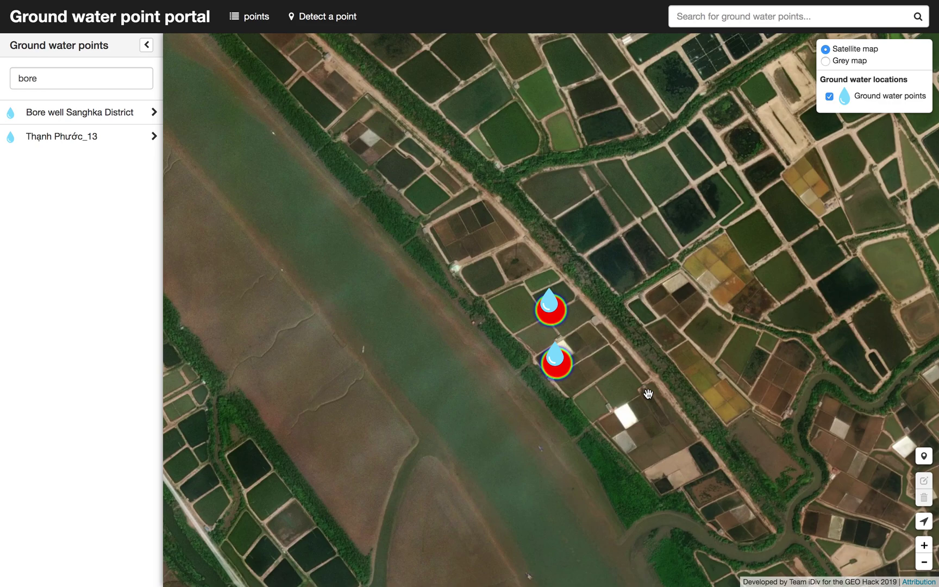
Zoom out and pan across the Mekong delta to show ground water point clusters in southern Vietnam and Cambodia.
scroll(647, 393, down, 5)
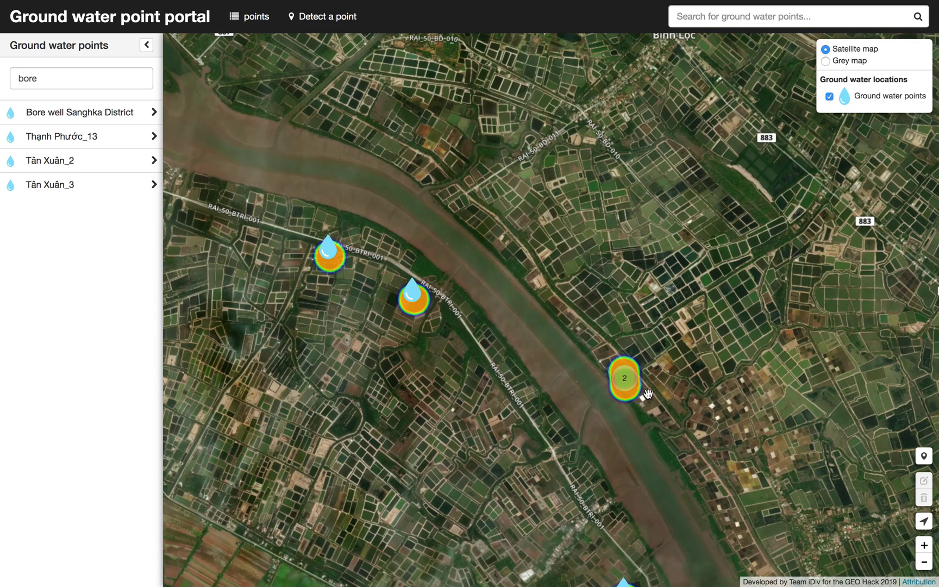
scroll(648, 393, down, 5)
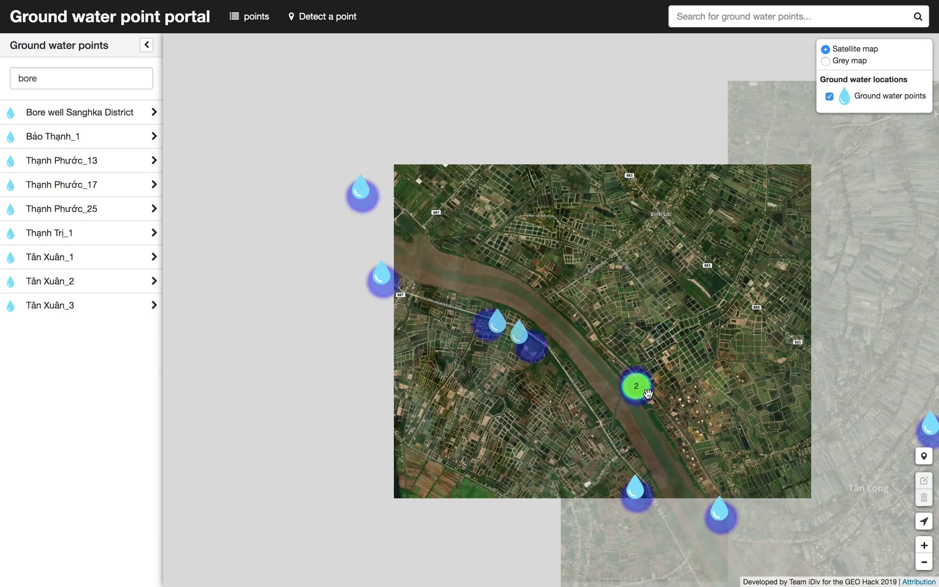
scroll(648, 398, down, 3)
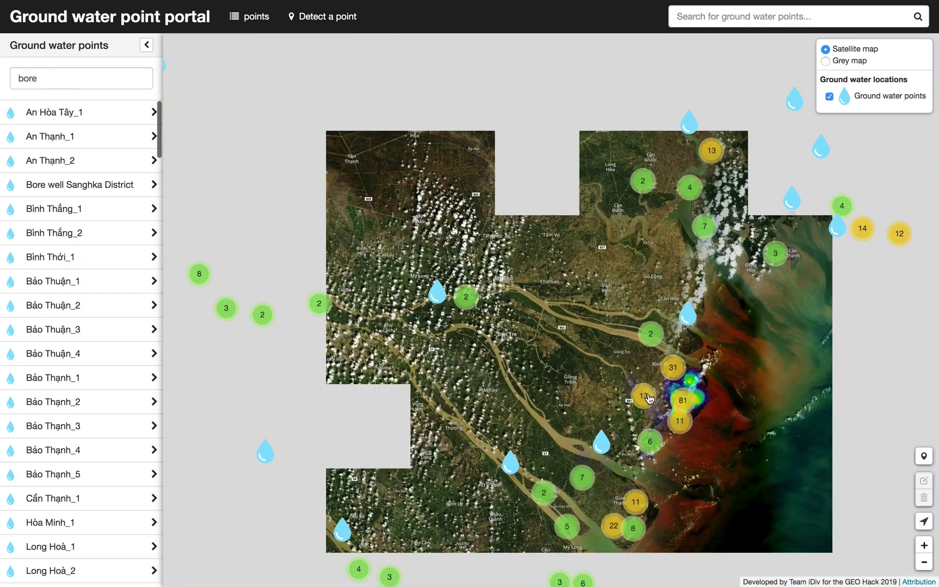
drag(648, 398, 565, 374)
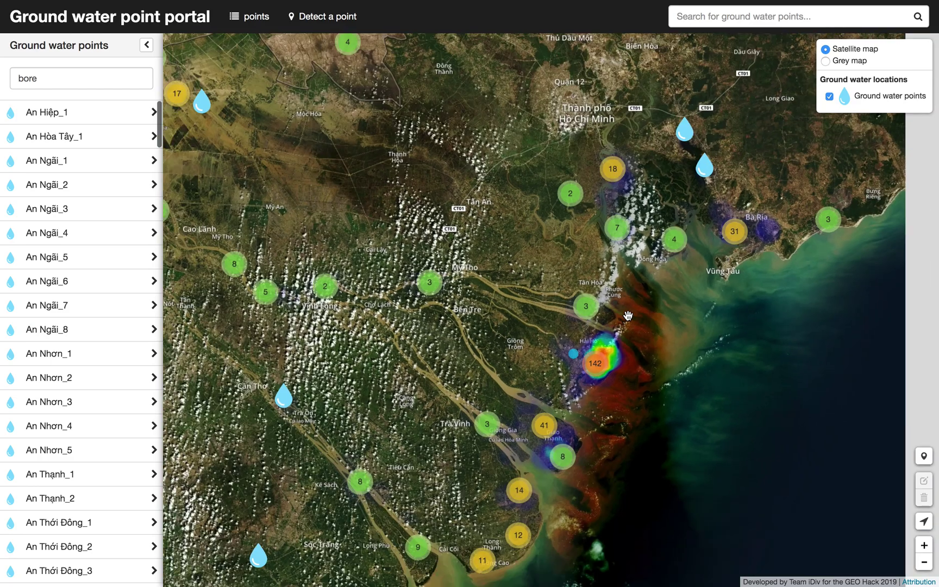
scroll(627, 315, down, 2)
scroll(628, 316, up, 2)
scroll(627, 315, down, 4)
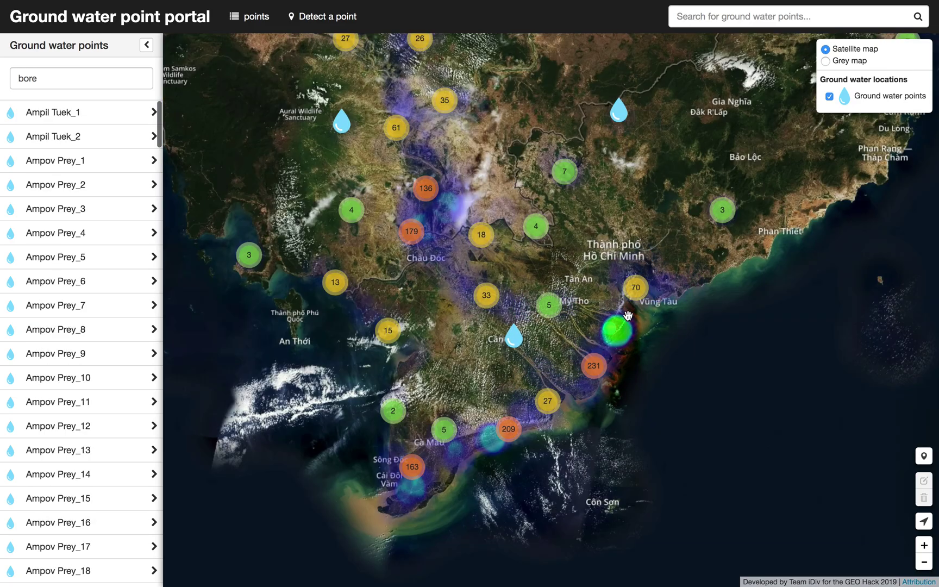
drag(678, 214, 678, 250)
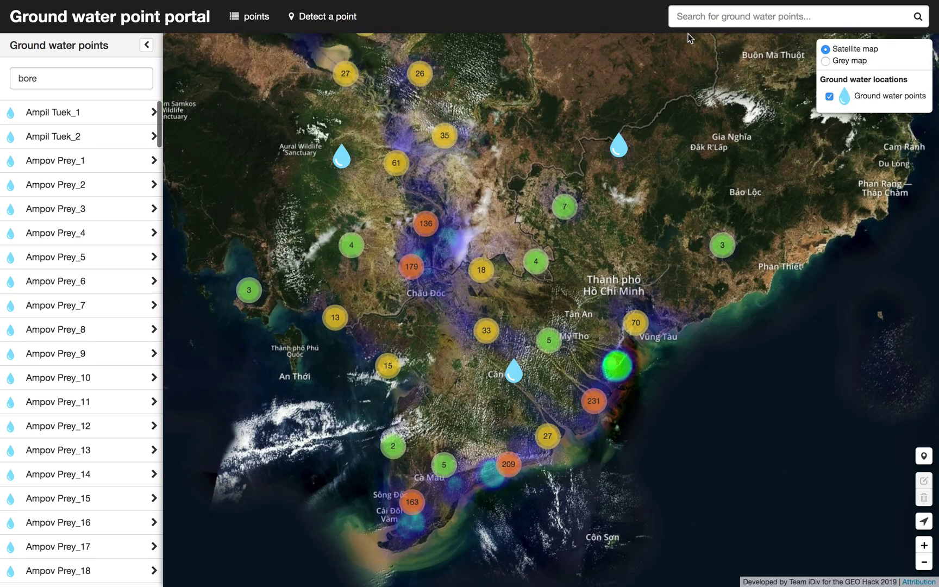
Search 'bore' to list Bore well Sanghka District, then clear the search text.
click(710, 19)
text(bore)
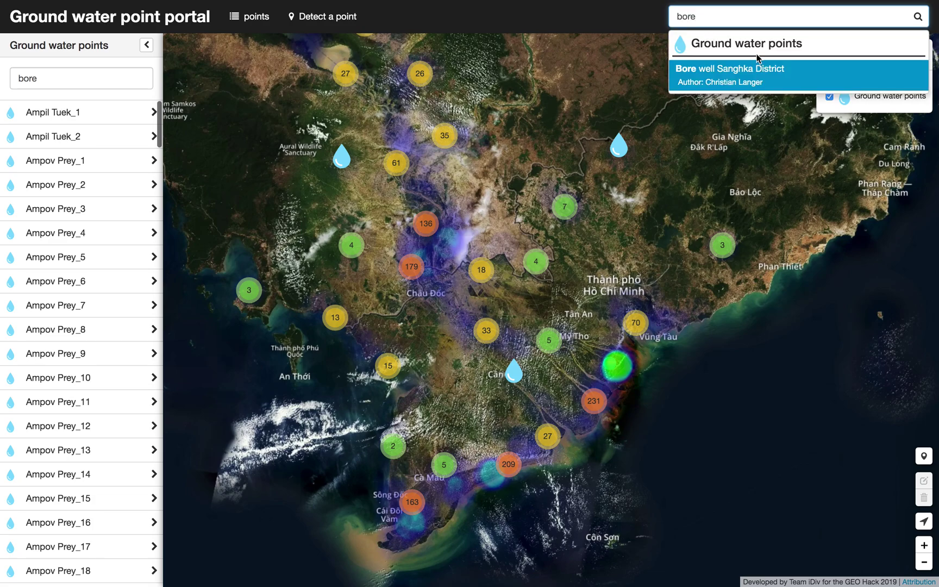
key(BackSpace)
key(BackSpace)
key(BackSpace)
key(BackSpace)
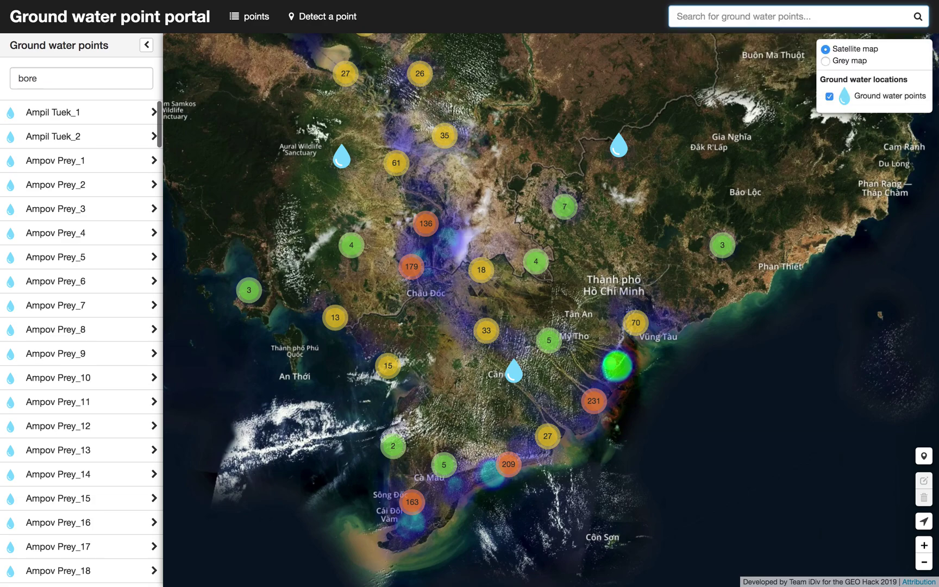
Zoom out and recentre the map on mainland Southeast Asia.
scroll(591, 274, down, 2)
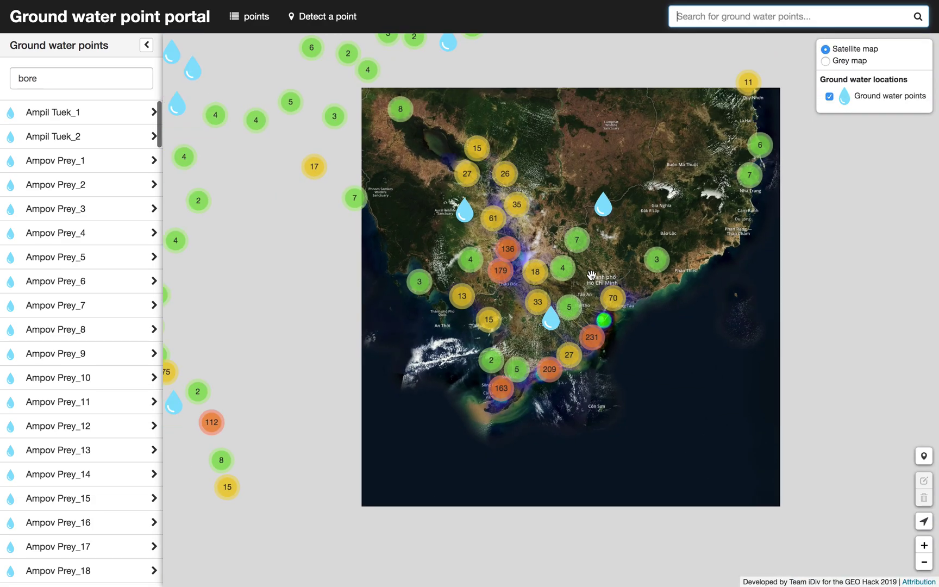
scroll(591, 274, down, 1)
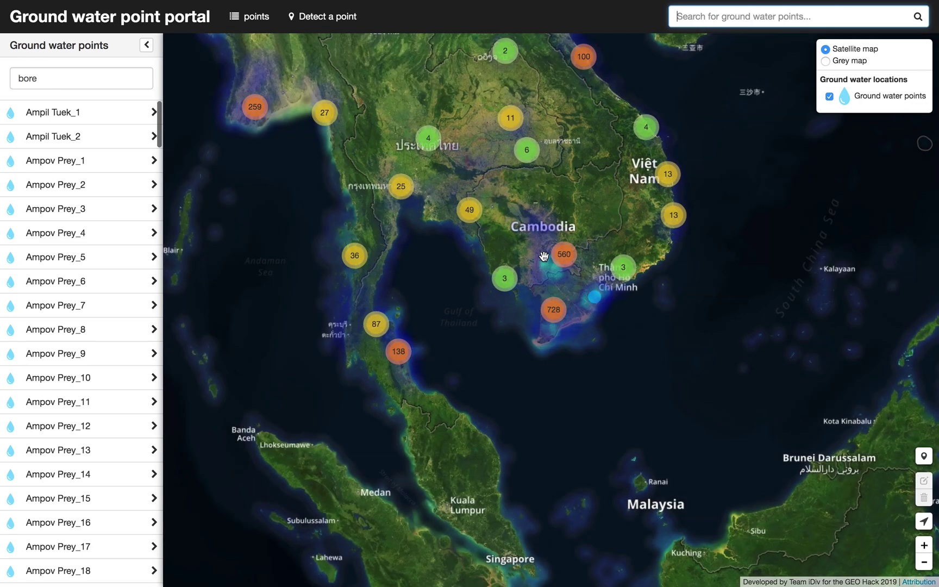
drag(593, 218, 537, 248)
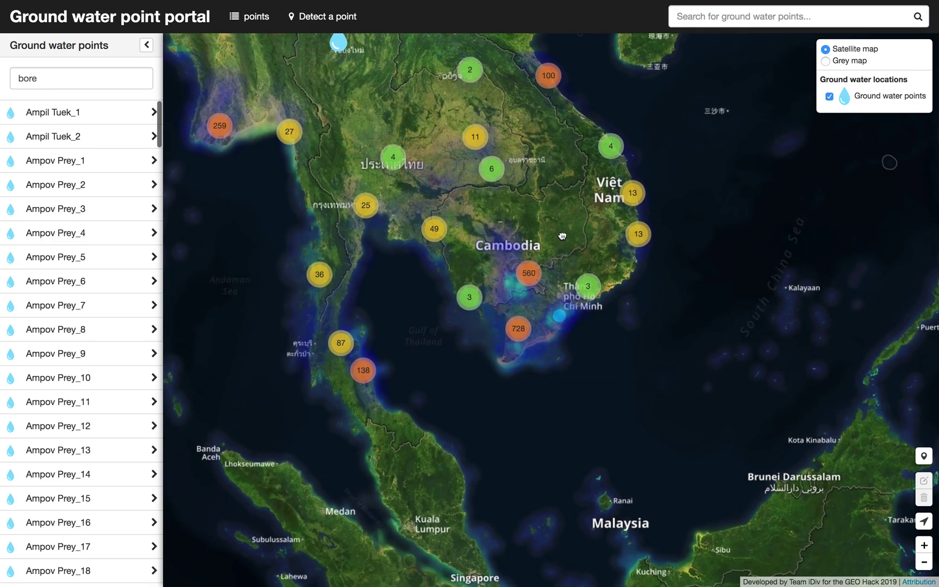